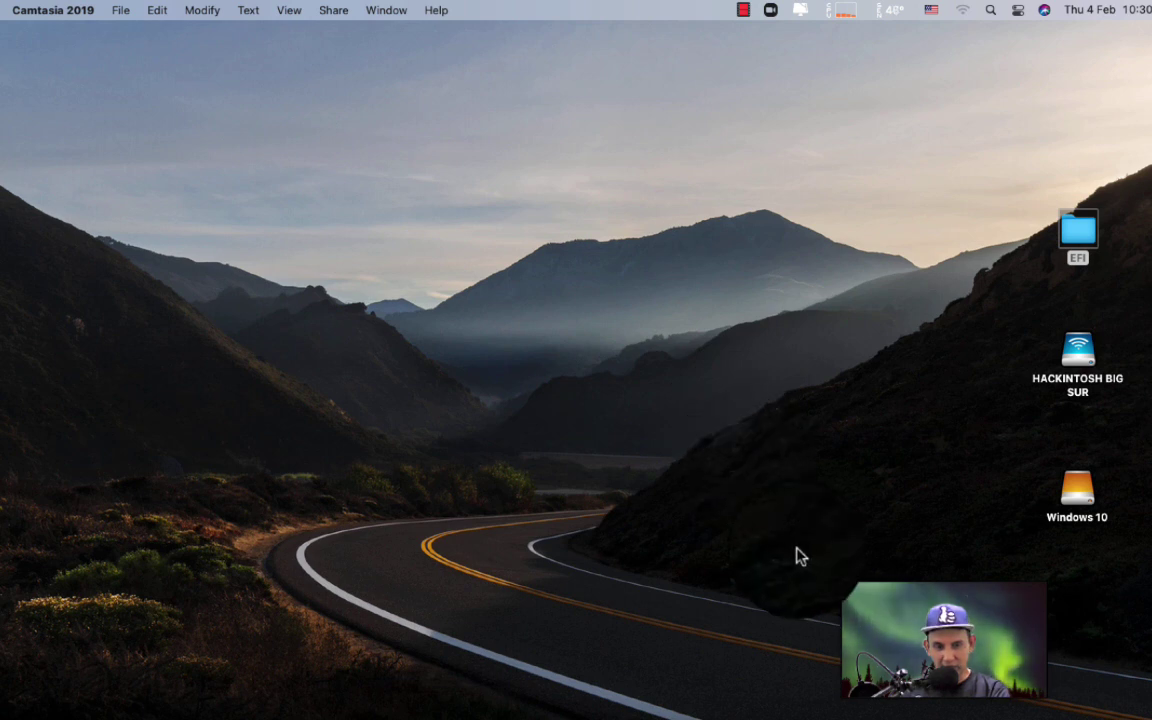
# - Switch to Hackintool, check the booted and latest available OpenCore versions in its bootloader information, and close it
pyautogui.moveTo(818, 712)
pyautogui.click(786, 690)
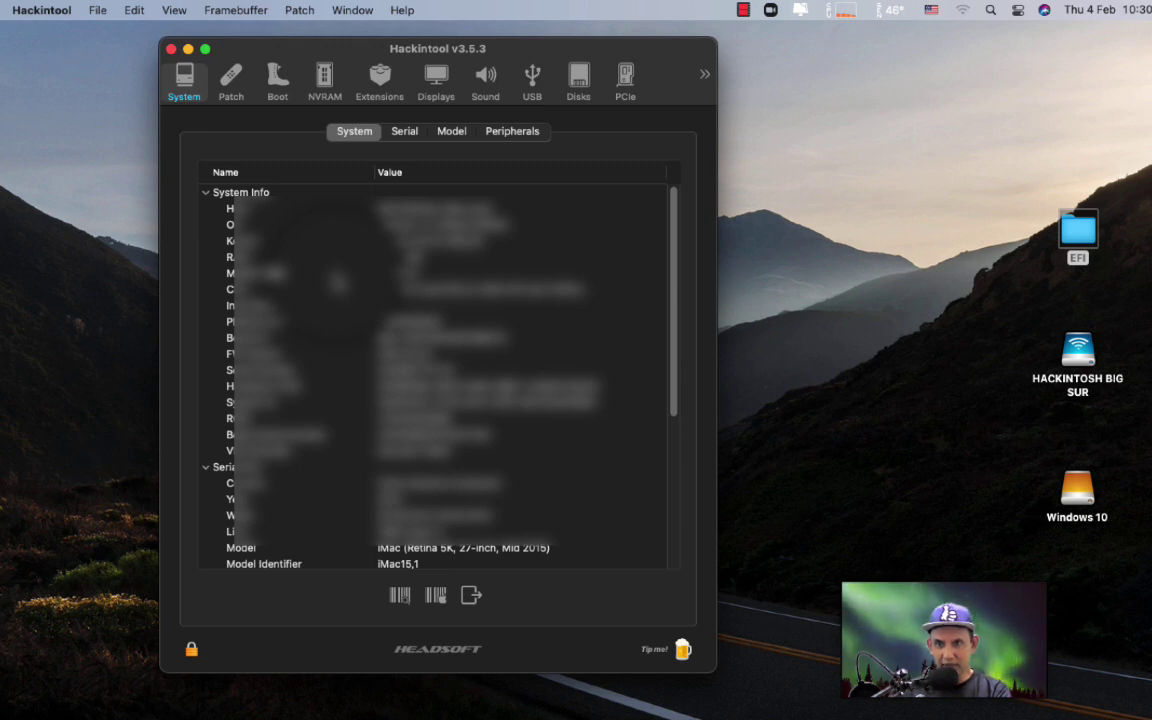
pyautogui.click(283, 91)
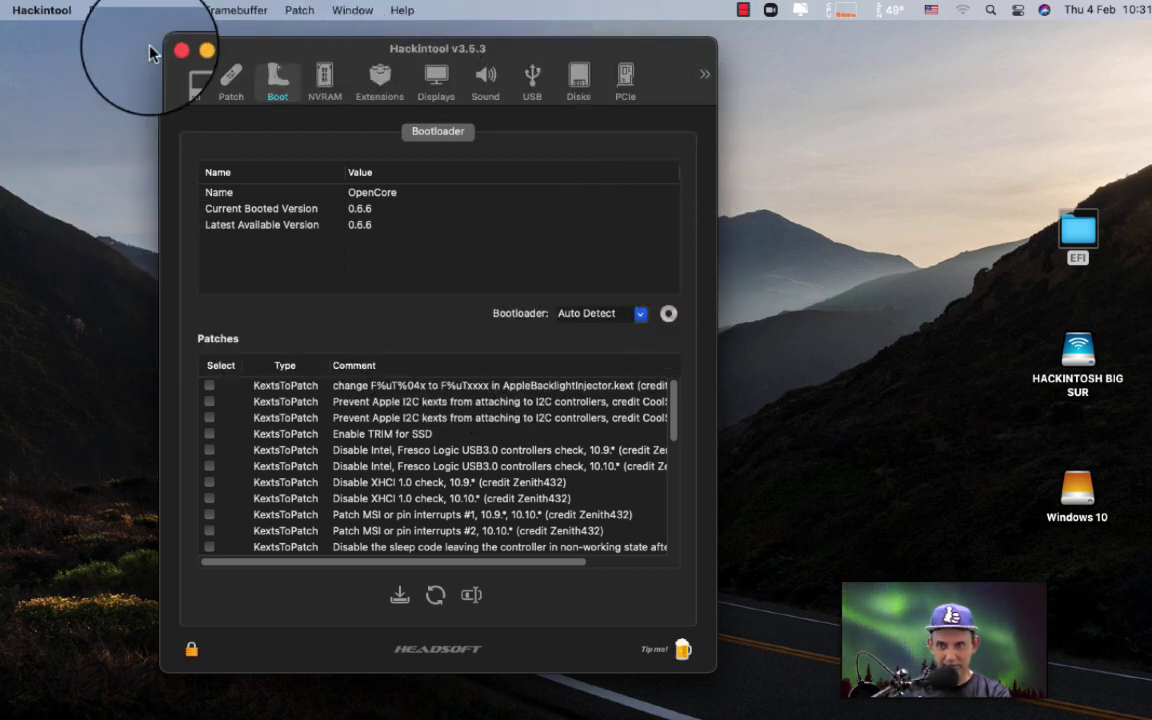
pyautogui.click(181, 50)
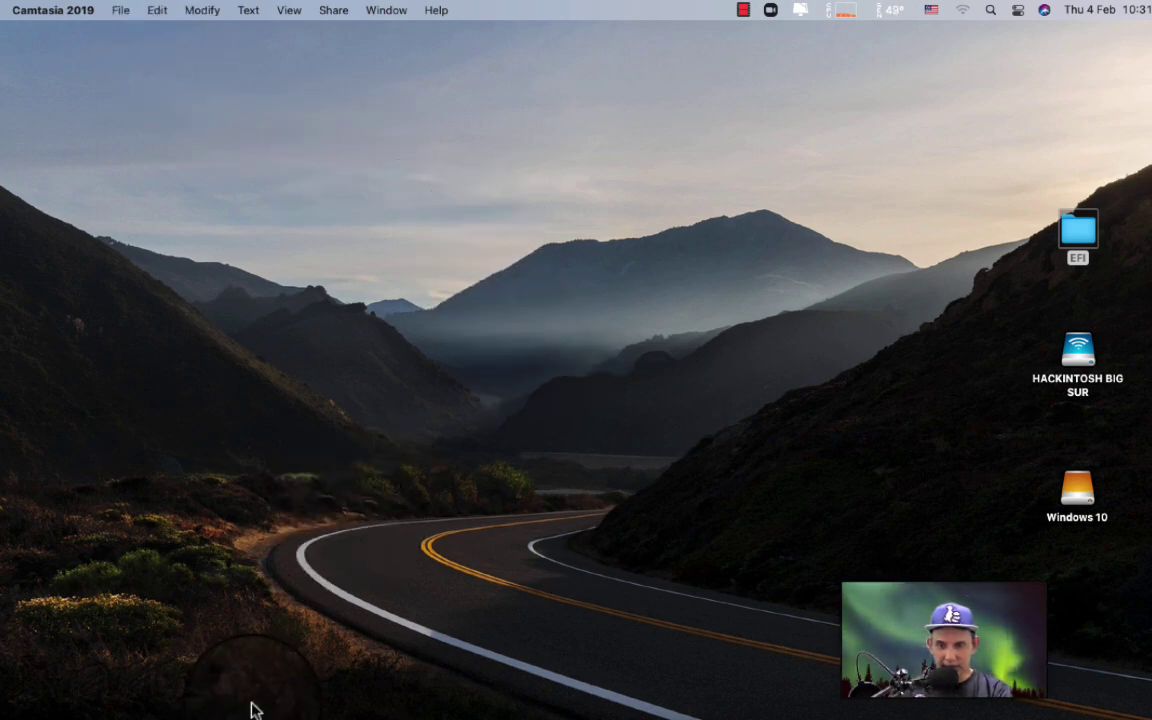
# - Launch OpenCore Configurator and minimize its untitled configuration window
pyautogui.click(200, 690)
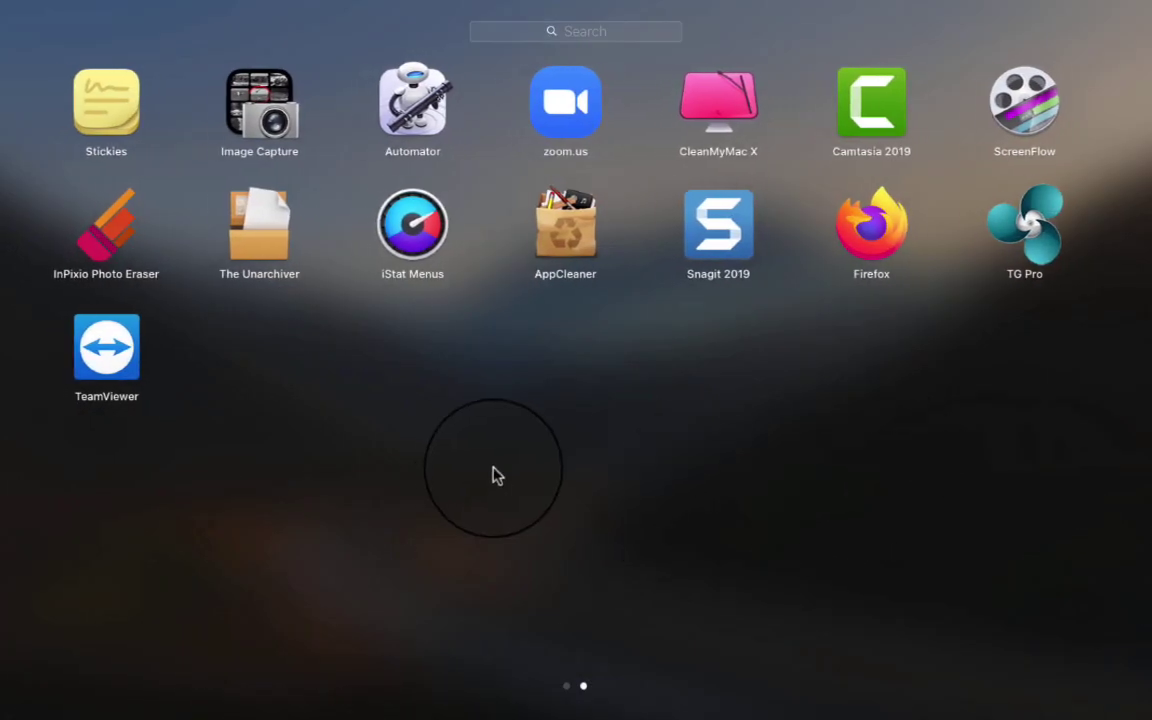
pyautogui.hscroll(-3, 600, 485)
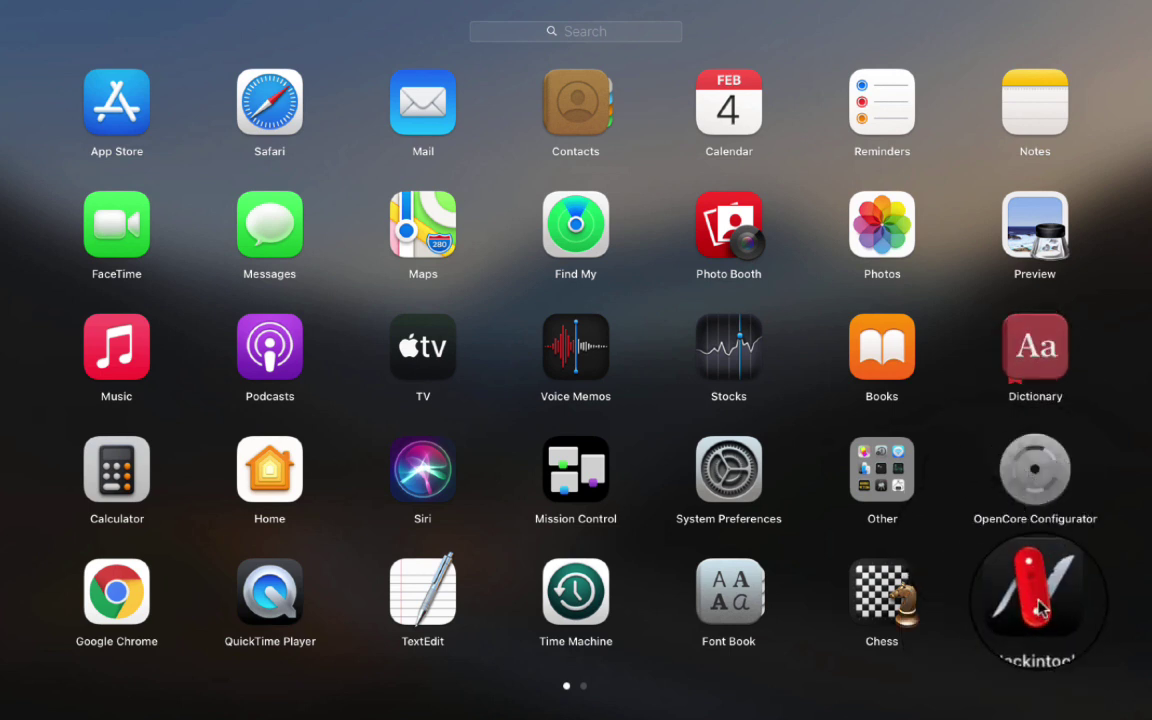
pyautogui.click(1035, 487)
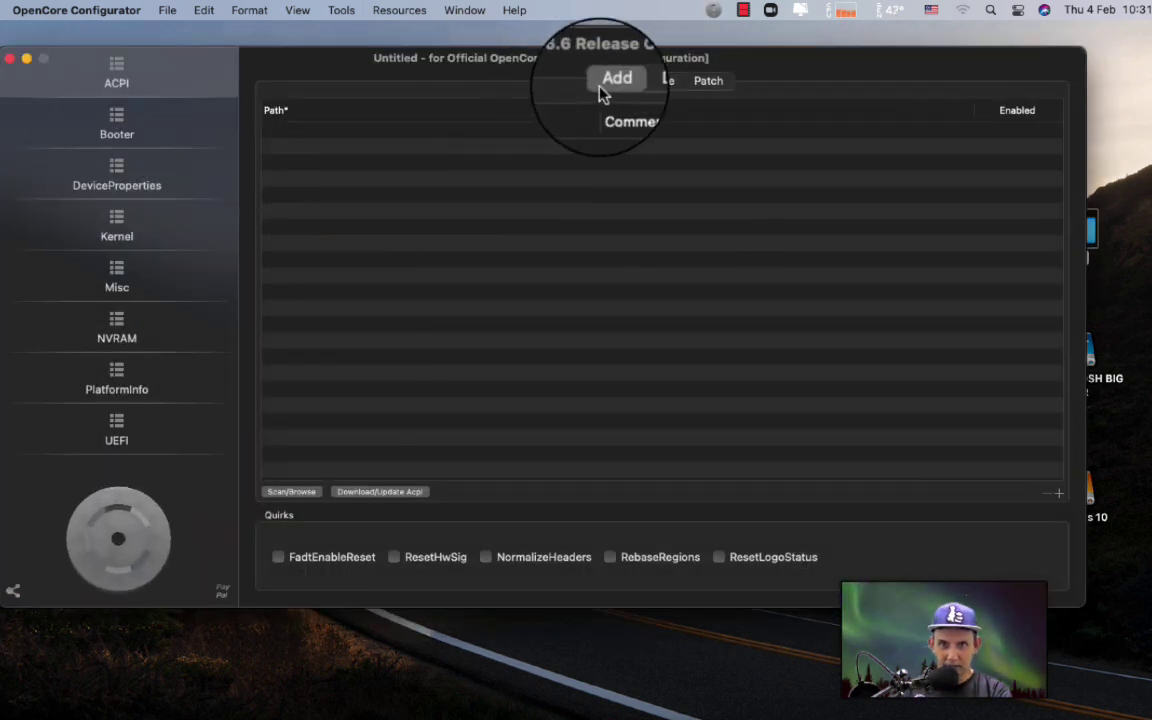
pyautogui.click(26, 60)
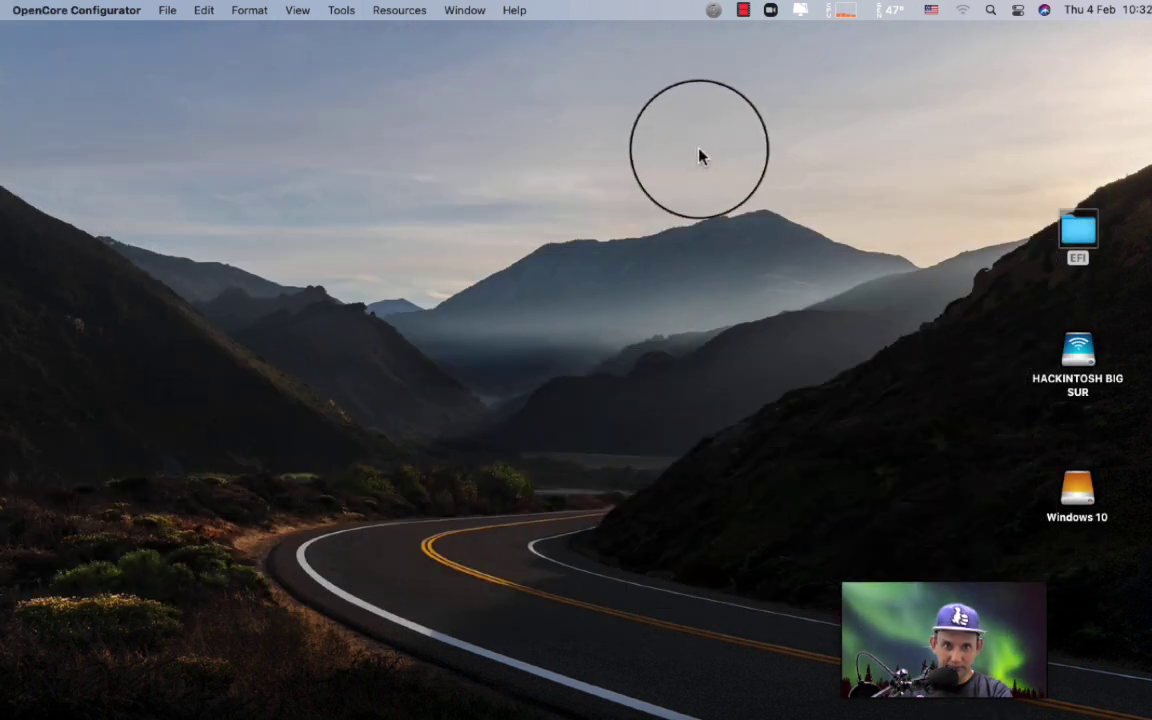
# - Mount the EFI partition on disk1s1 with OpenCore Configurator, authorizing the change with the account password
pyautogui.click(713, 18)
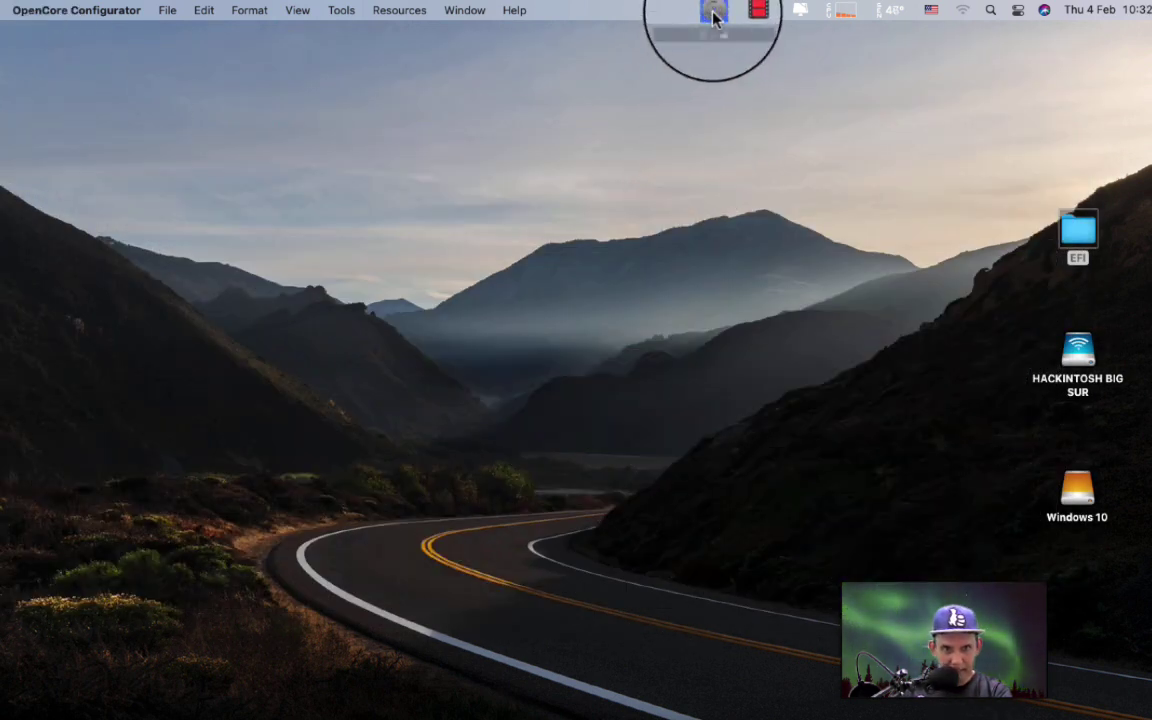
pyautogui.click(881, 194)
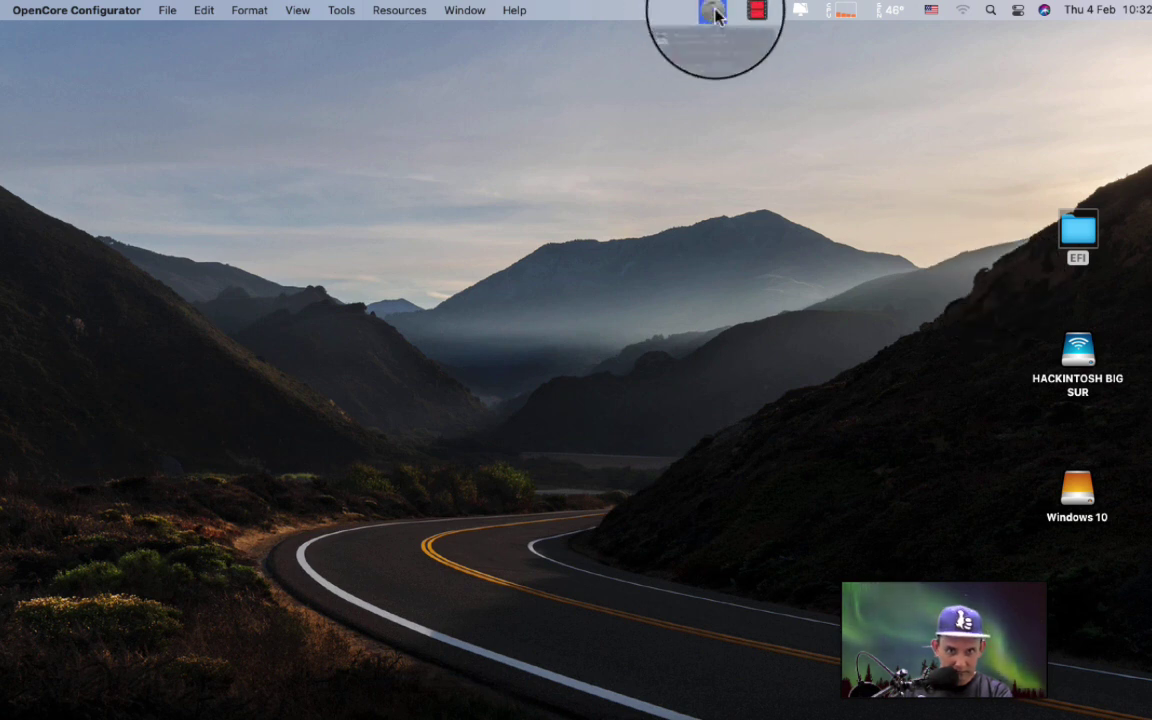
pyautogui.click(713, 12)
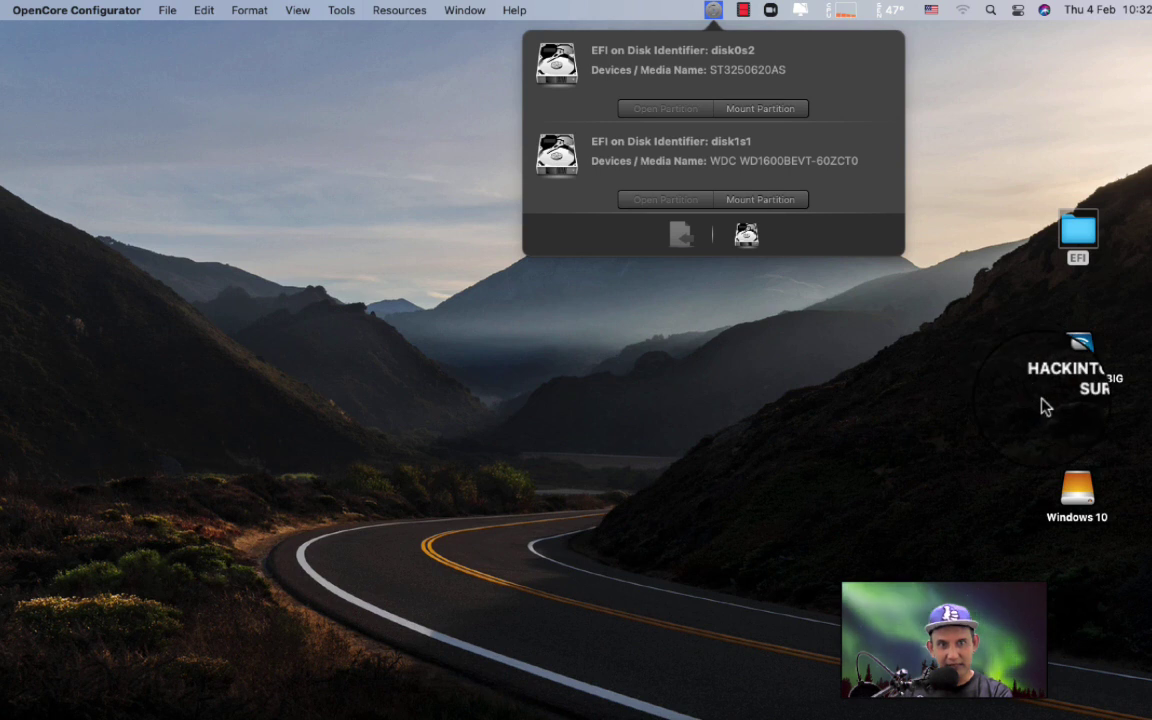
pyautogui.click(781, 202)
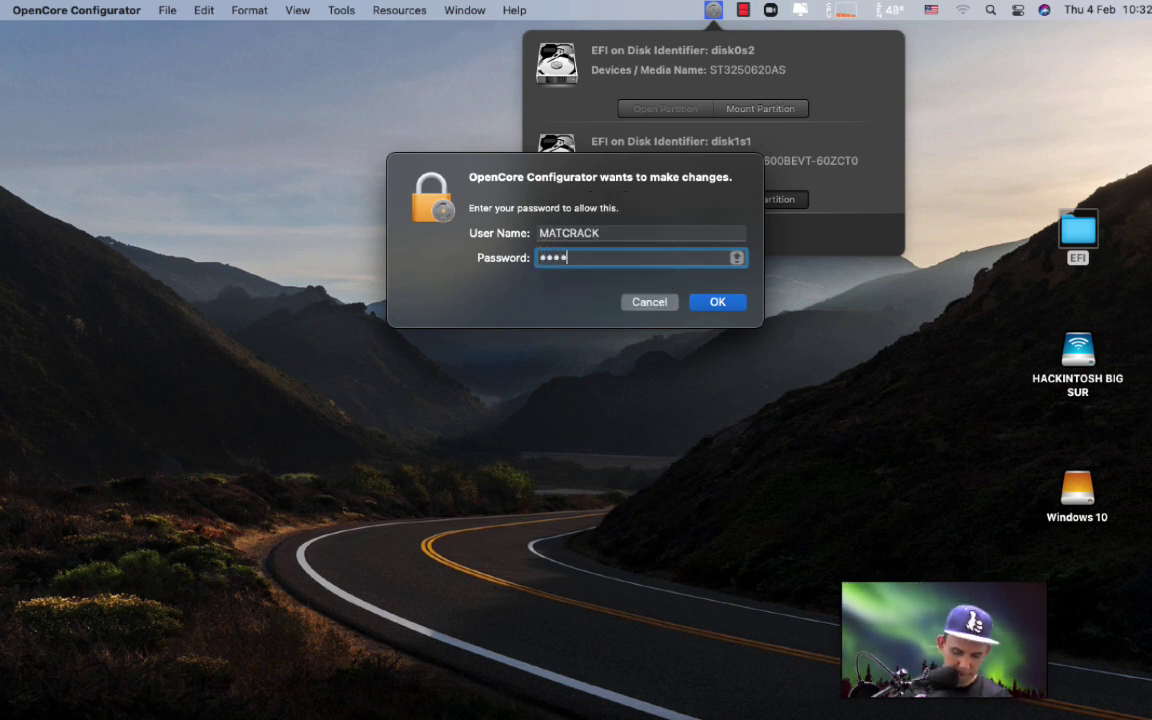
pyautogui.press('Return')
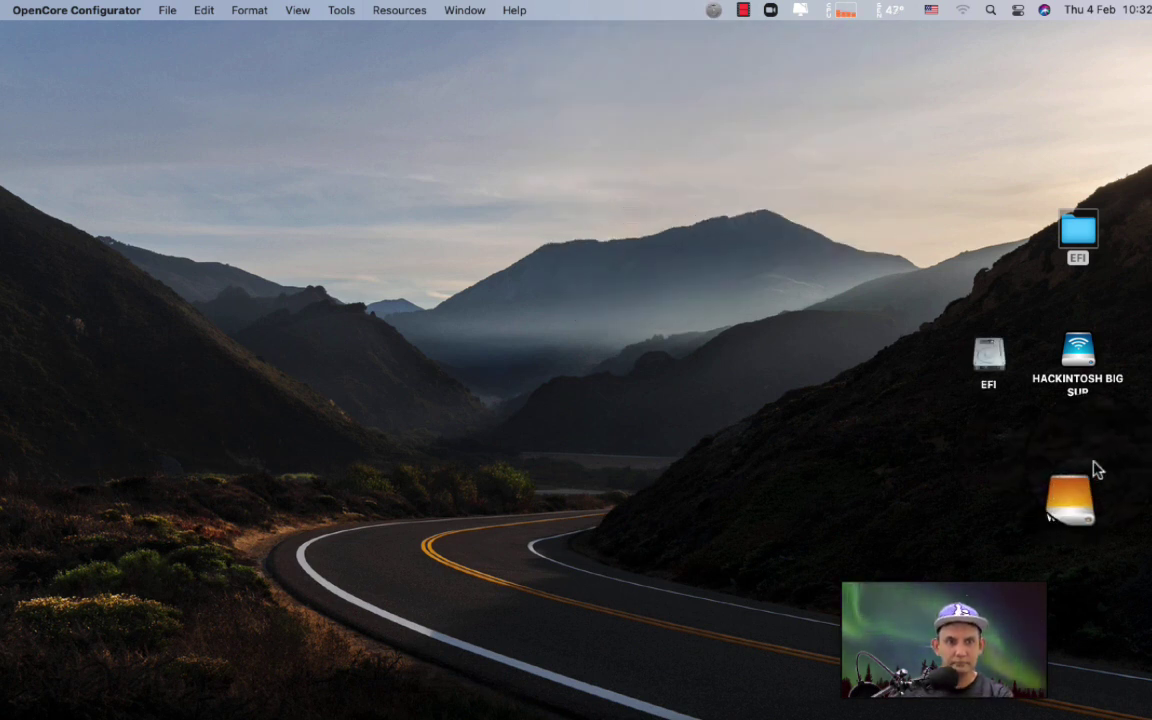
# - Open the mounted EFI volume on the desktop to inspect its contents and minimize its window
pyautogui.click(987, 366)
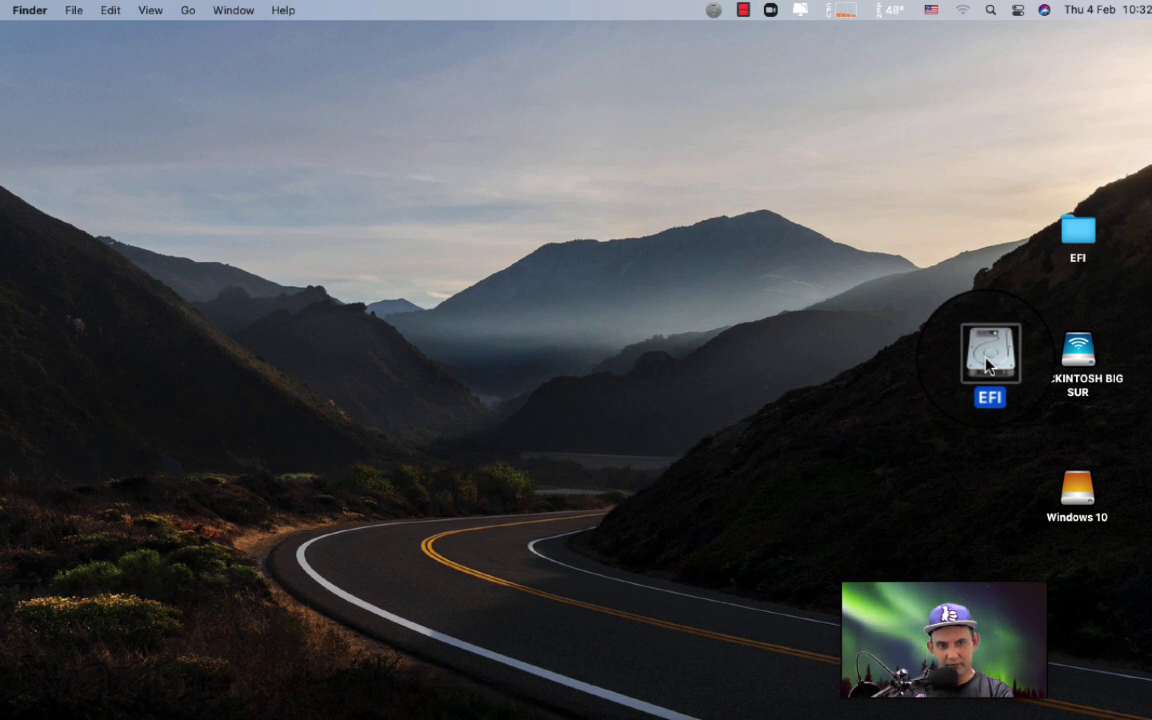
pyautogui.doubleClick(987, 366)
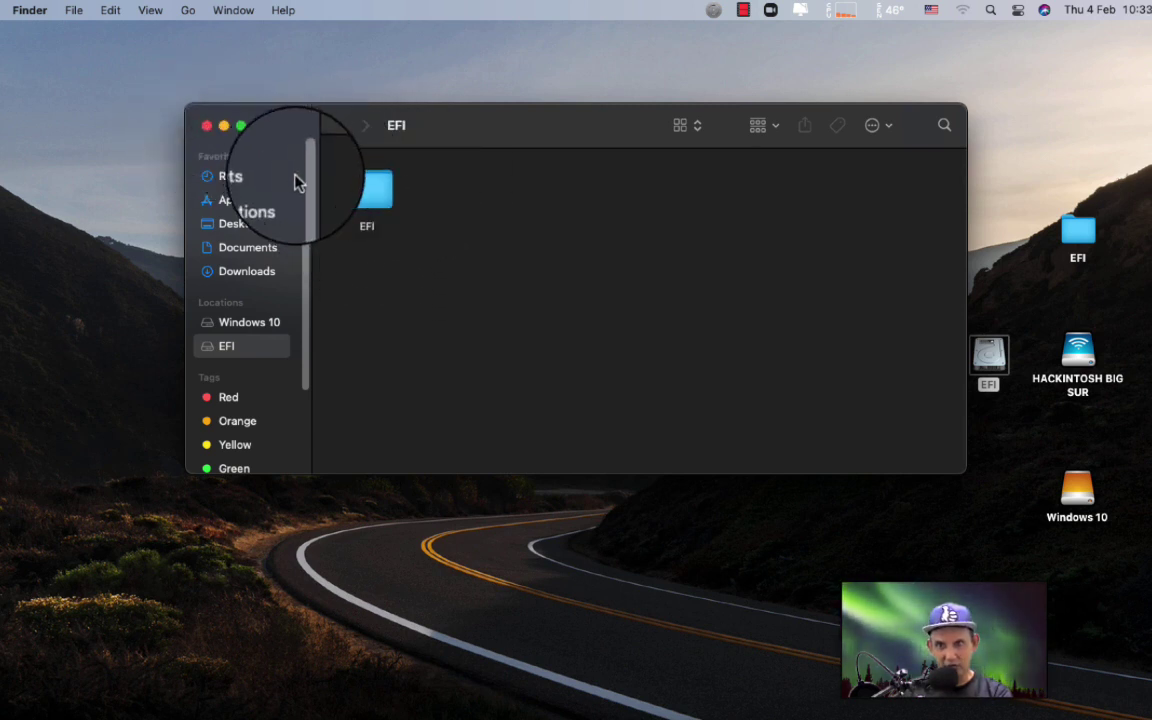
pyautogui.click(223, 125)
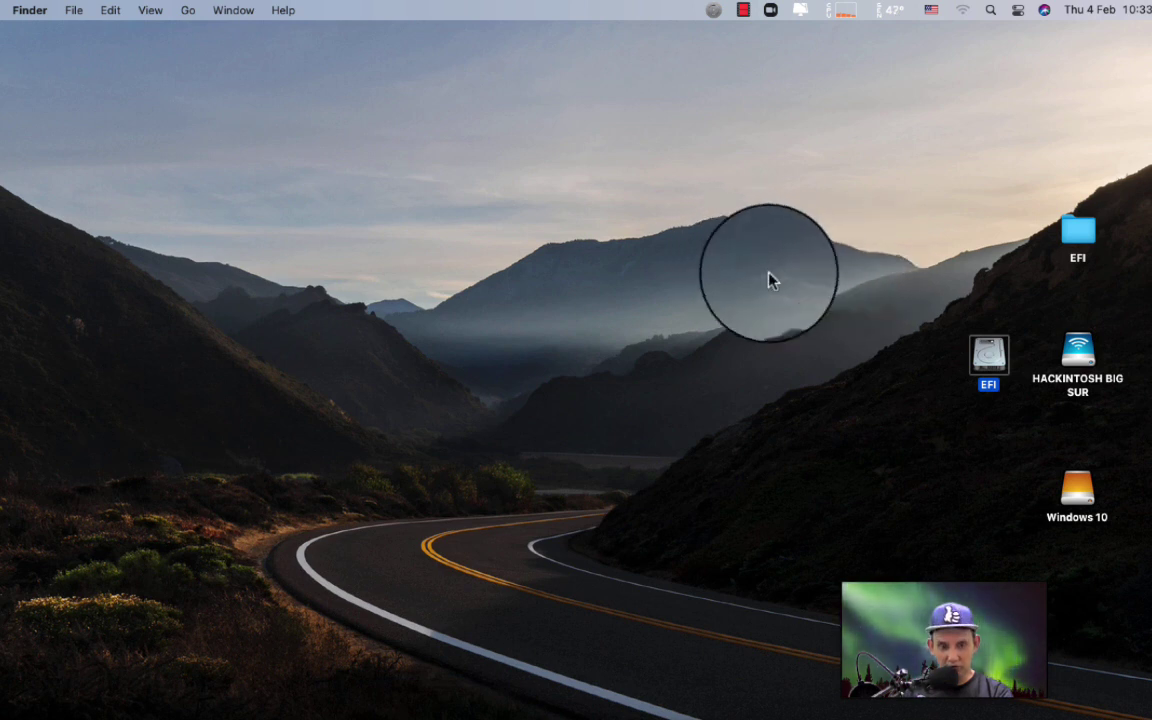
# - Switch to Google Chrome and open the OpenCorePkg releases page from the OpenCore Install Guide's Creating the USB page
pyautogui.moveTo(175, 710)
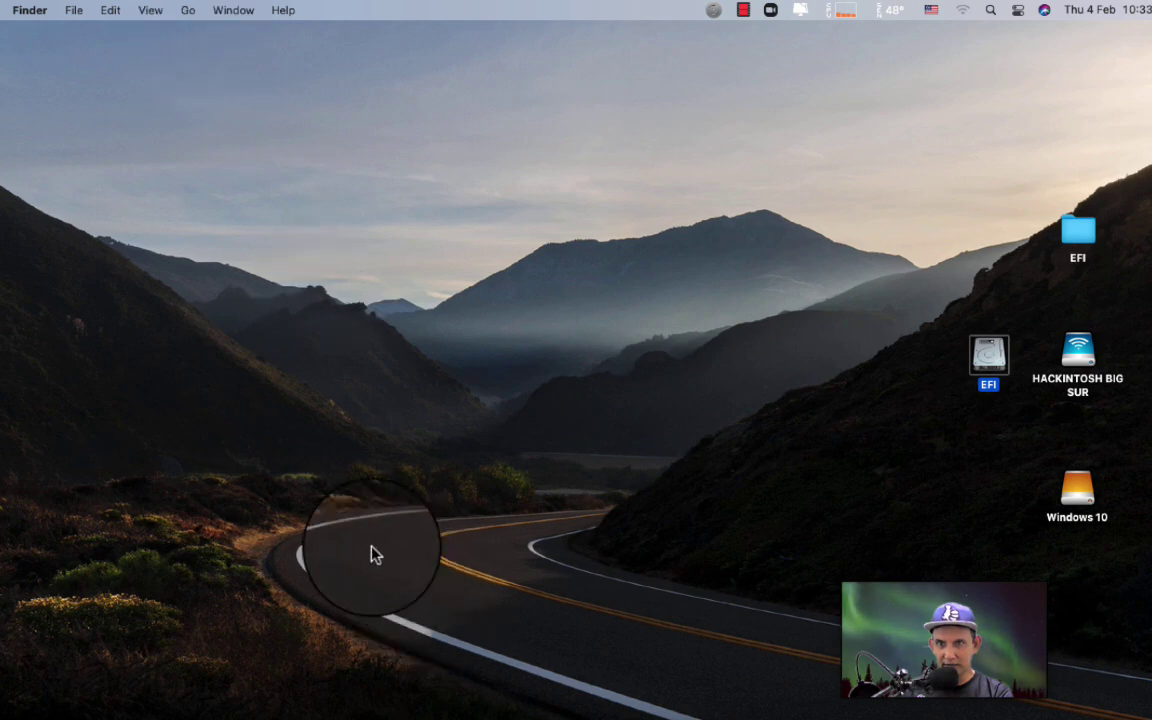
pyautogui.moveTo(506, 714)
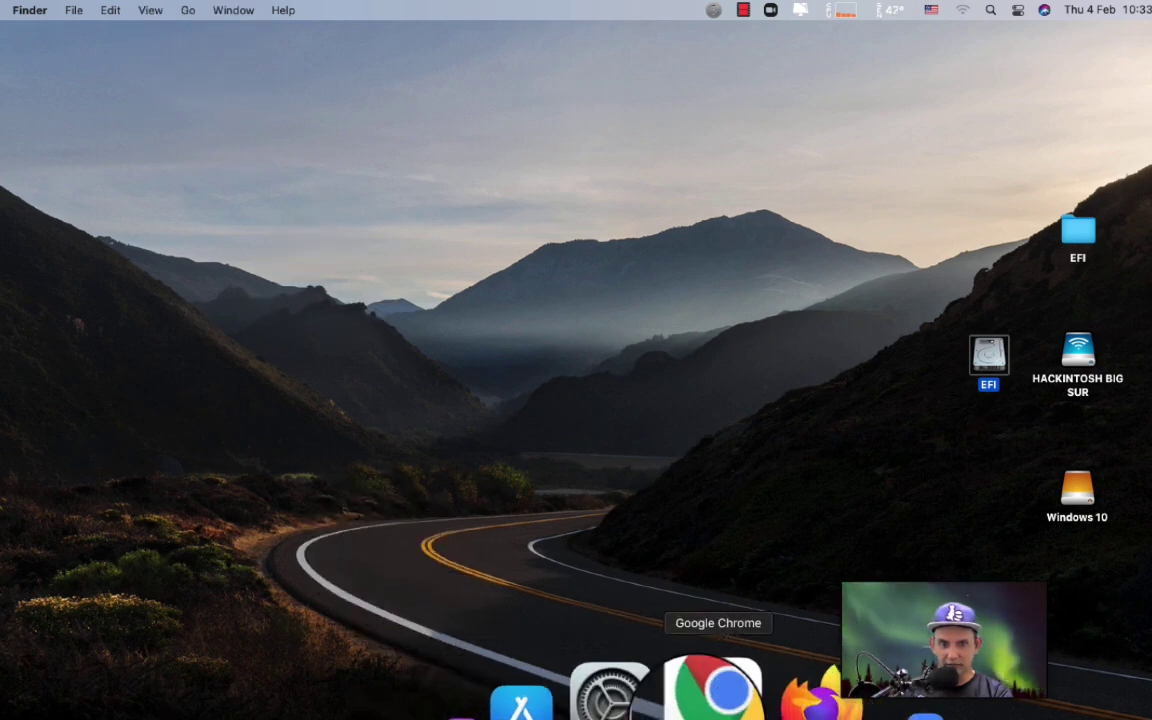
pyautogui.click(712, 695)
pyautogui.click(290, 100)
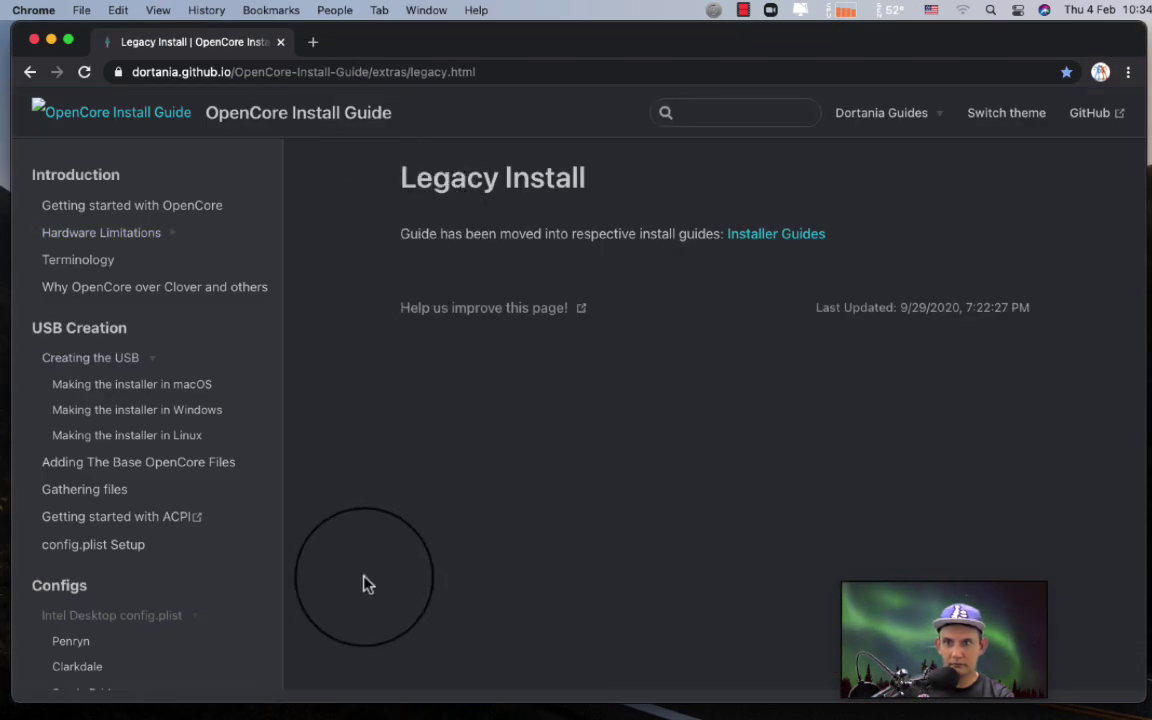
pyautogui.click(92, 366)
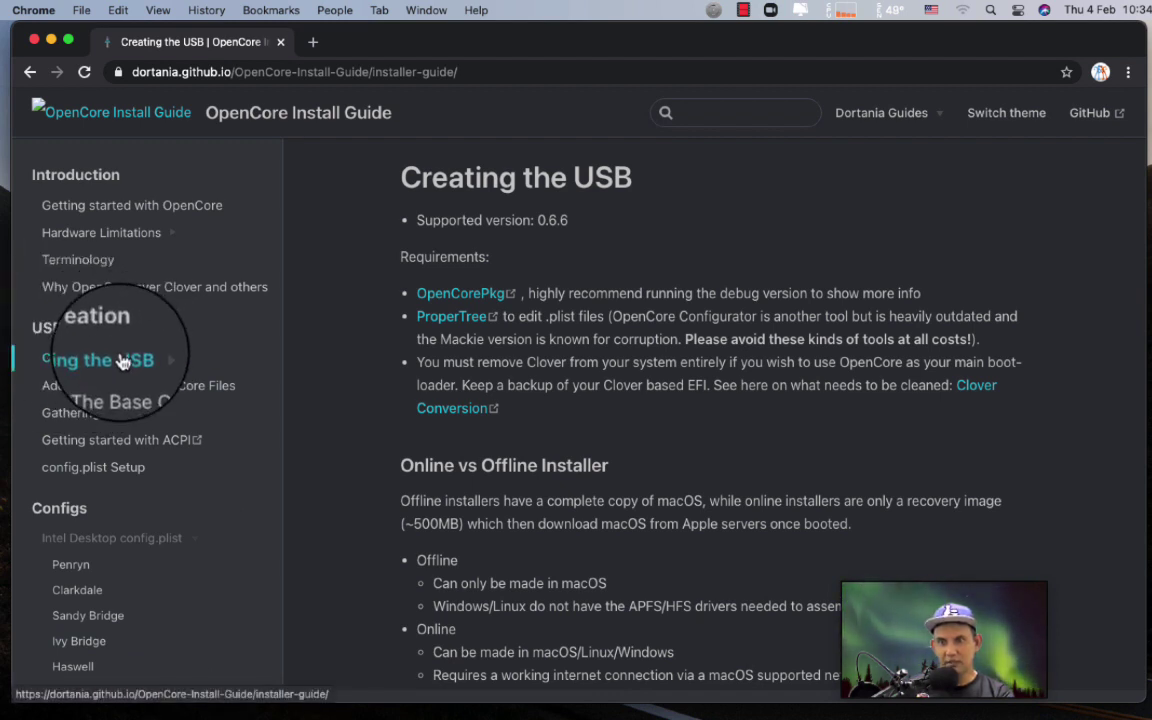
pyautogui.click(463, 303)
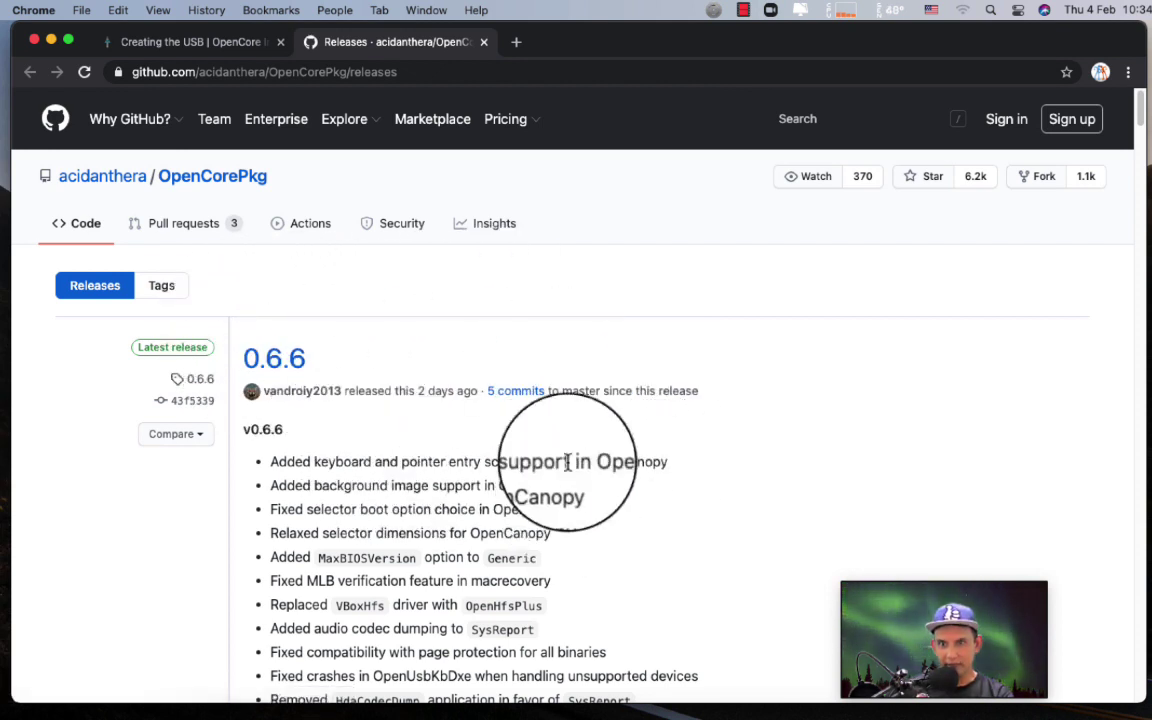
# - Download OpenCore-0.6.6-RELEASE.zip from the assets of the latest release
pyautogui.scroll(-5, 668, 483)
pyautogui.scroll(-5, 668, 483)
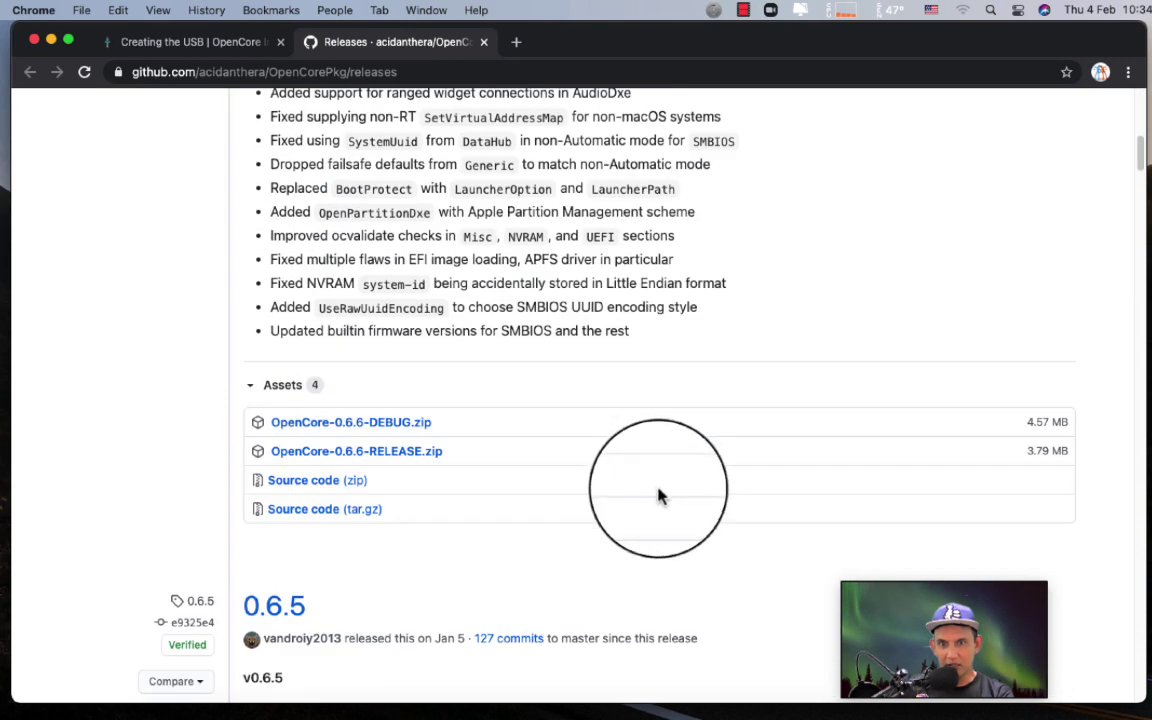
pyautogui.click(394, 458)
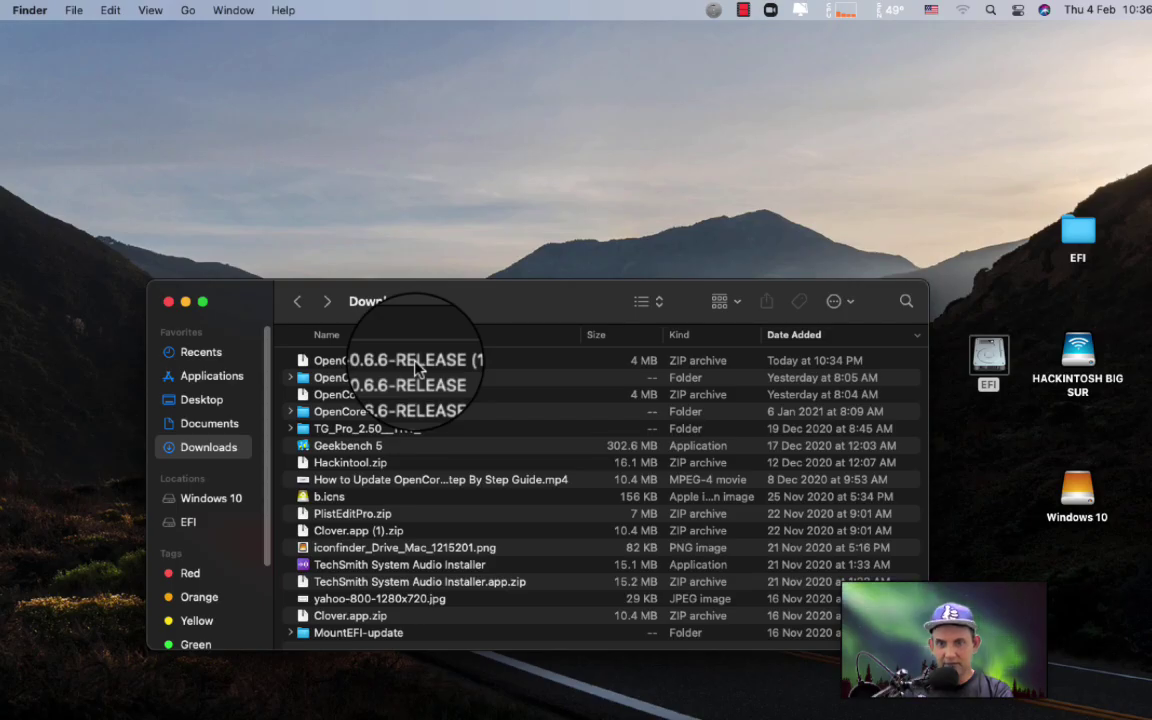
# - Extract the newly downloaded OpenCore 0.6.6 release archive in Downloads and open its X64 folder
pyautogui.doubleClick(416, 362)
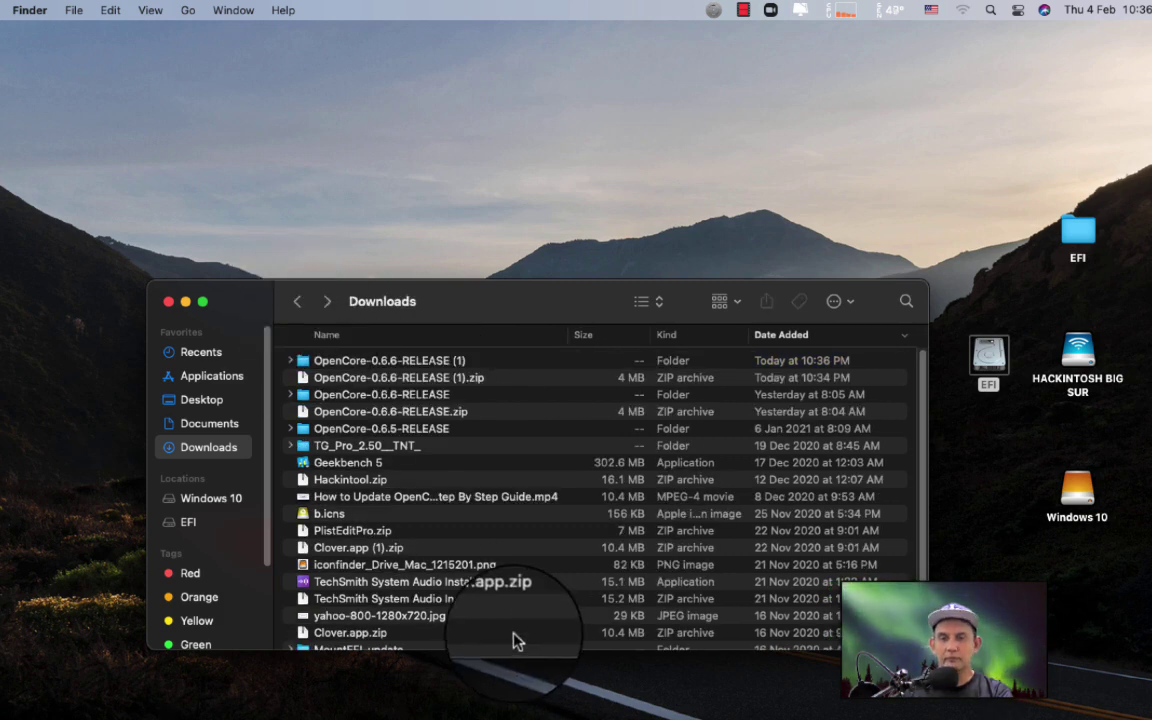
pyautogui.doubleClick(402, 366)
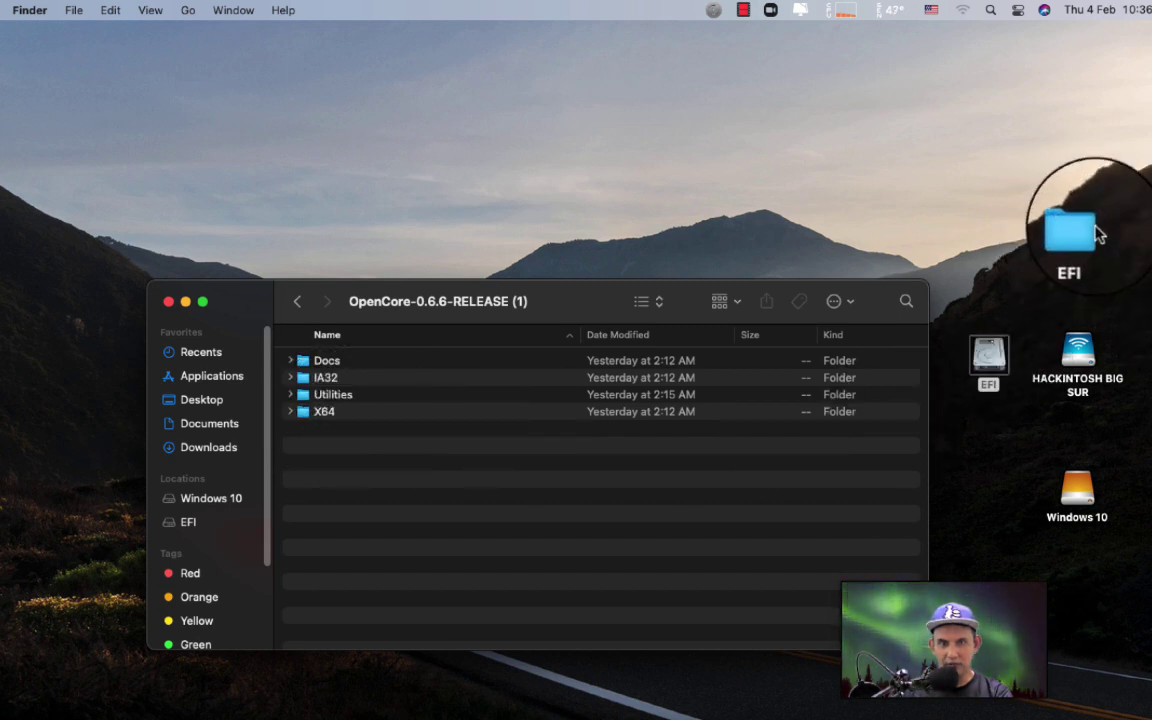
pyautogui.doubleClick(338, 418)
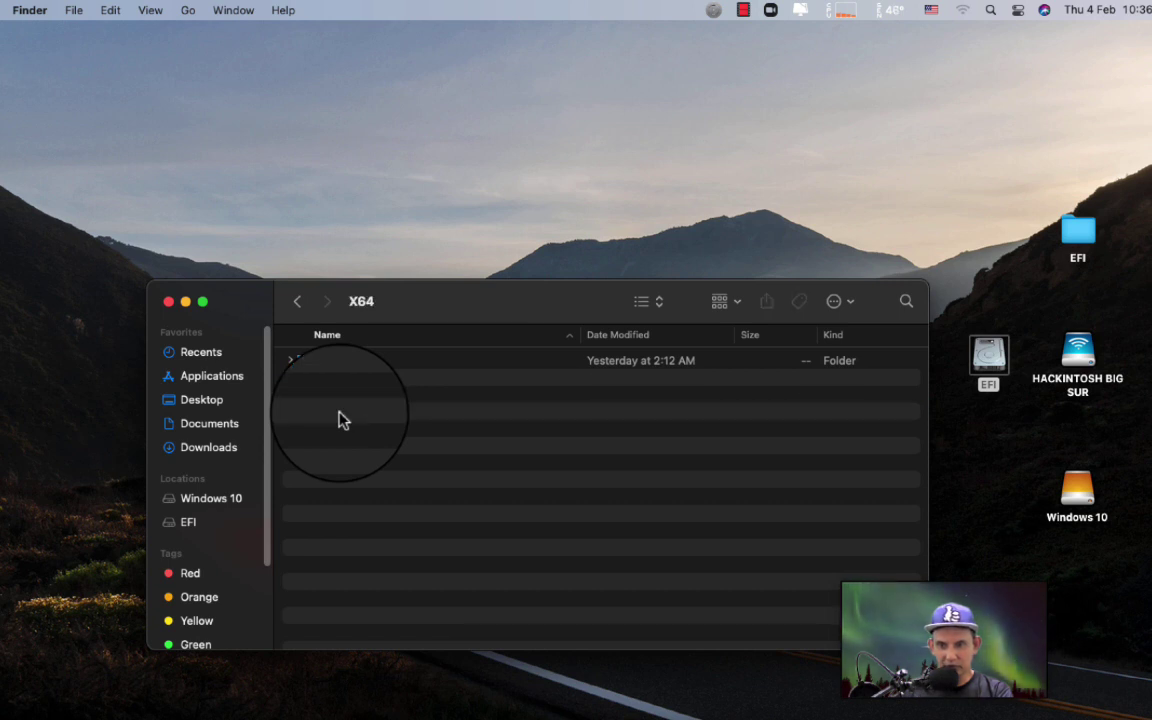
# - Rename the existing EFI folder on the desktop as EFI-B
pyautogui.rightClick(1084, 240)
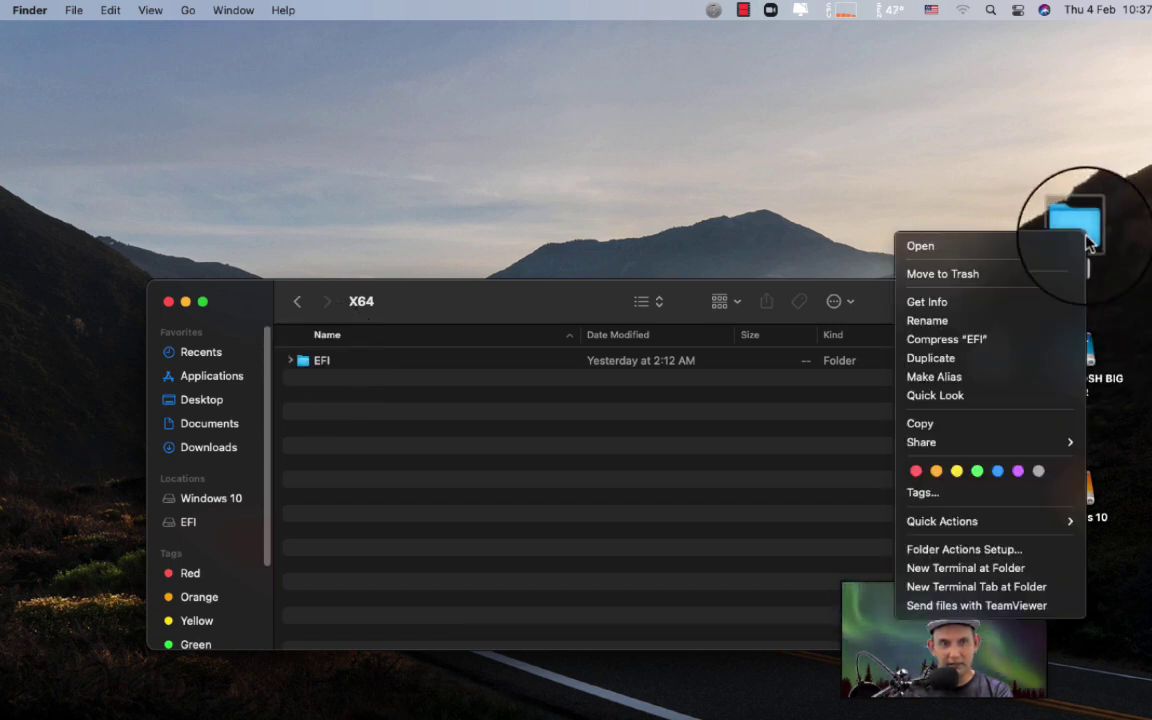
pyautogui.click(992, 328)
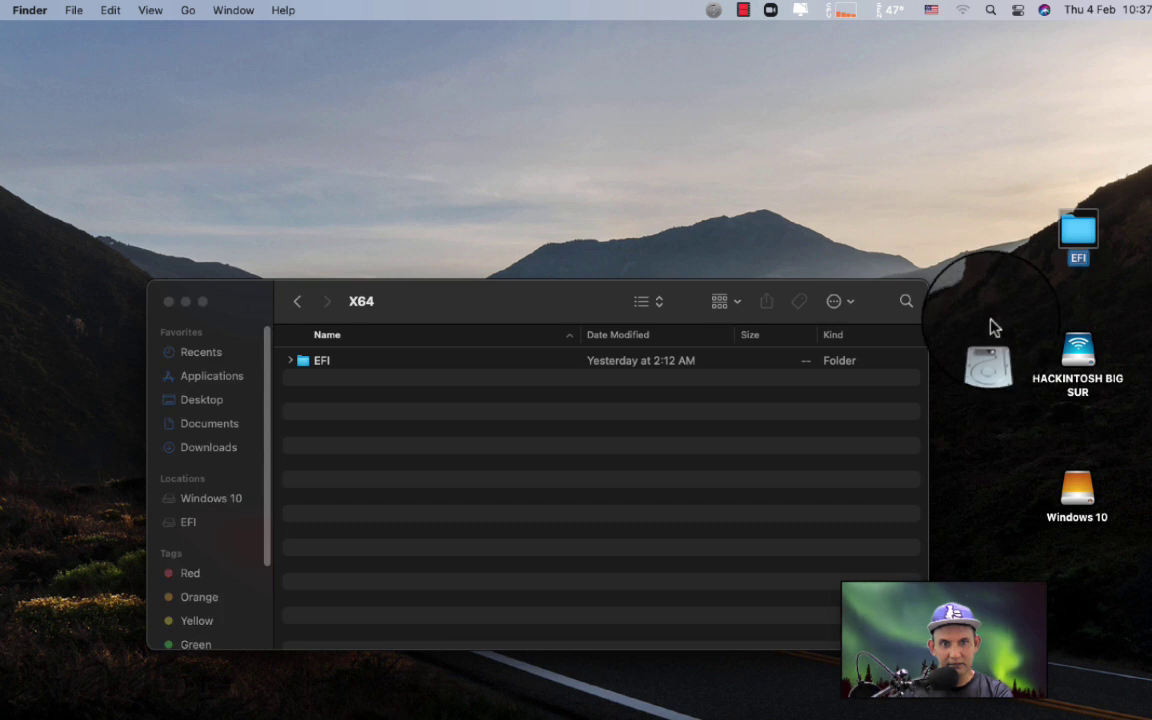
pyautogui.rightClick(1070, 245)
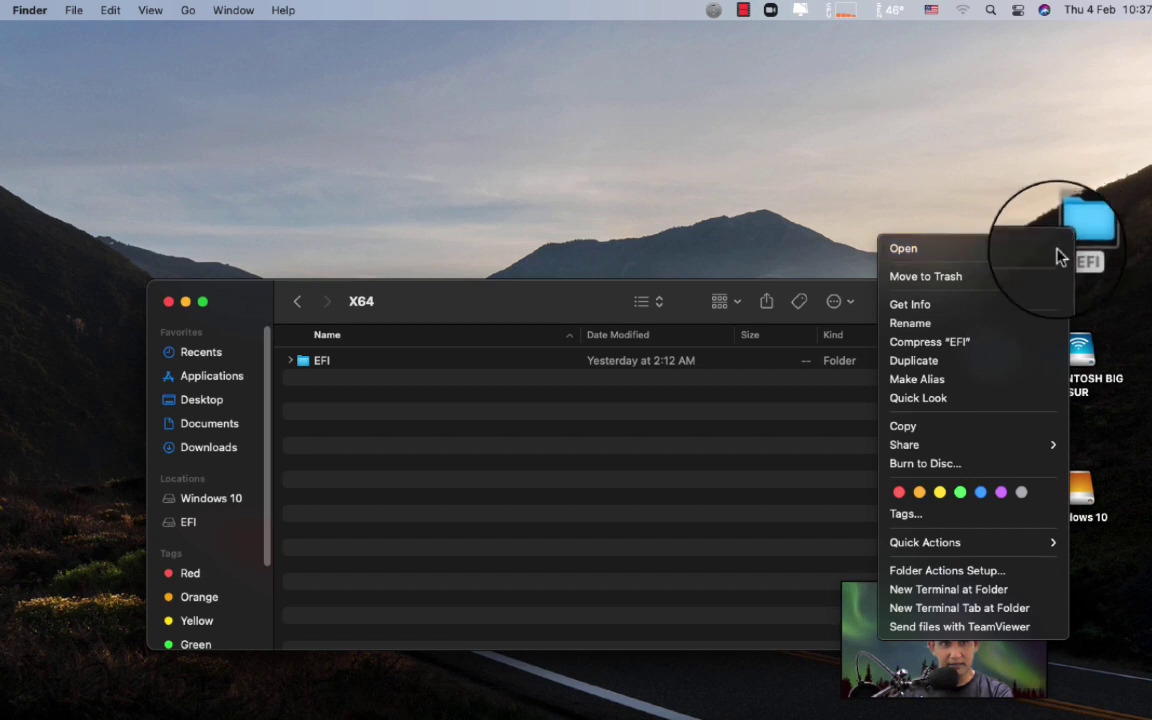
pyautogui.click(978, 323)
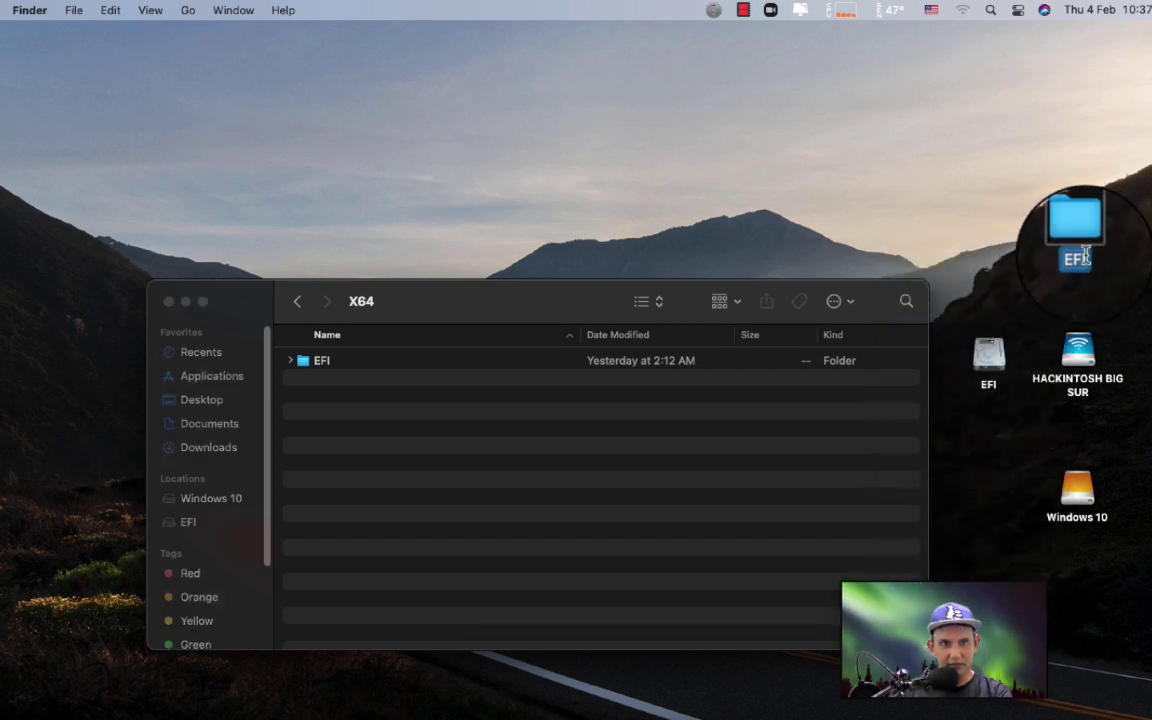
pyautogui.press('Right')
pyautogui.write('-')
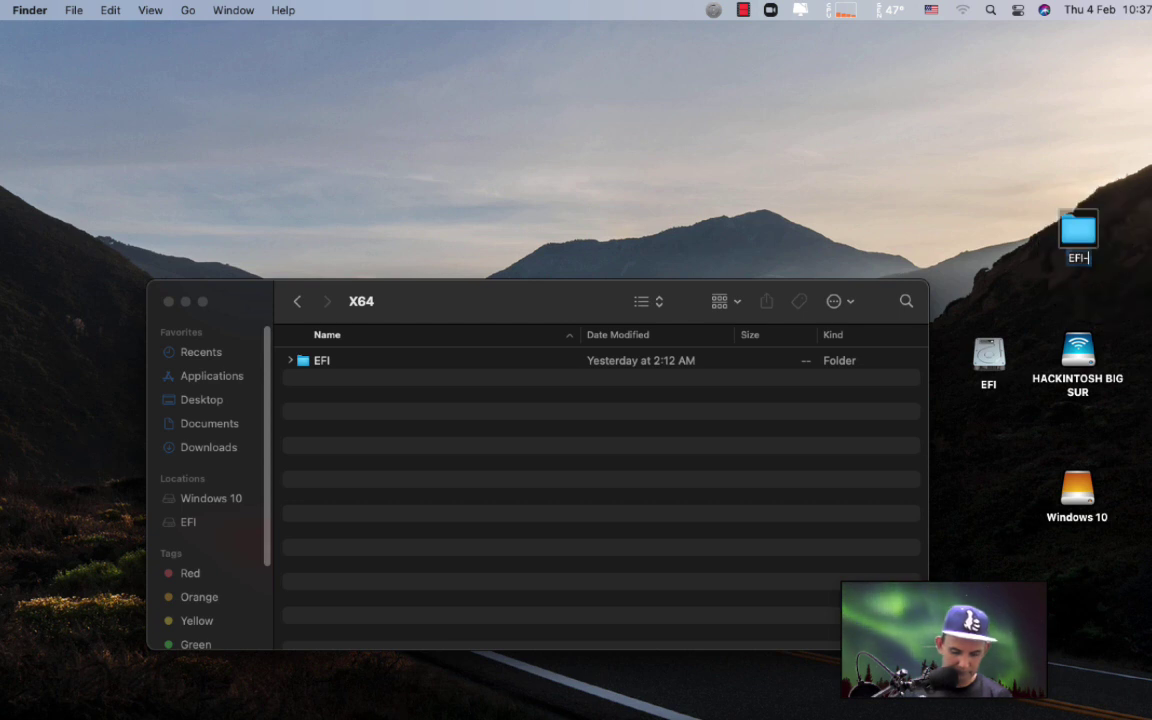
pyautogui.press('Return')
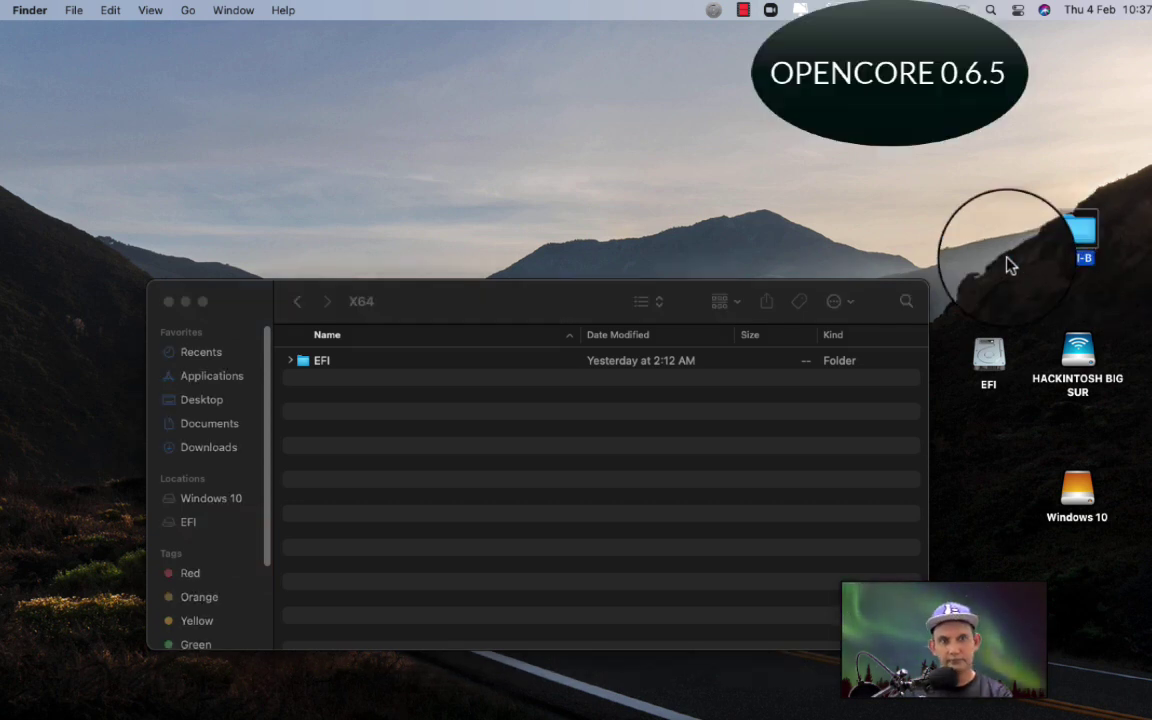
# - Move the EFI folder from the X64 folder onto the desktop and close the X64 window
pyautogui.moveTo(322, 365); pyautogui.dragTo(318, 262)
pyautogui.click(168, 301)
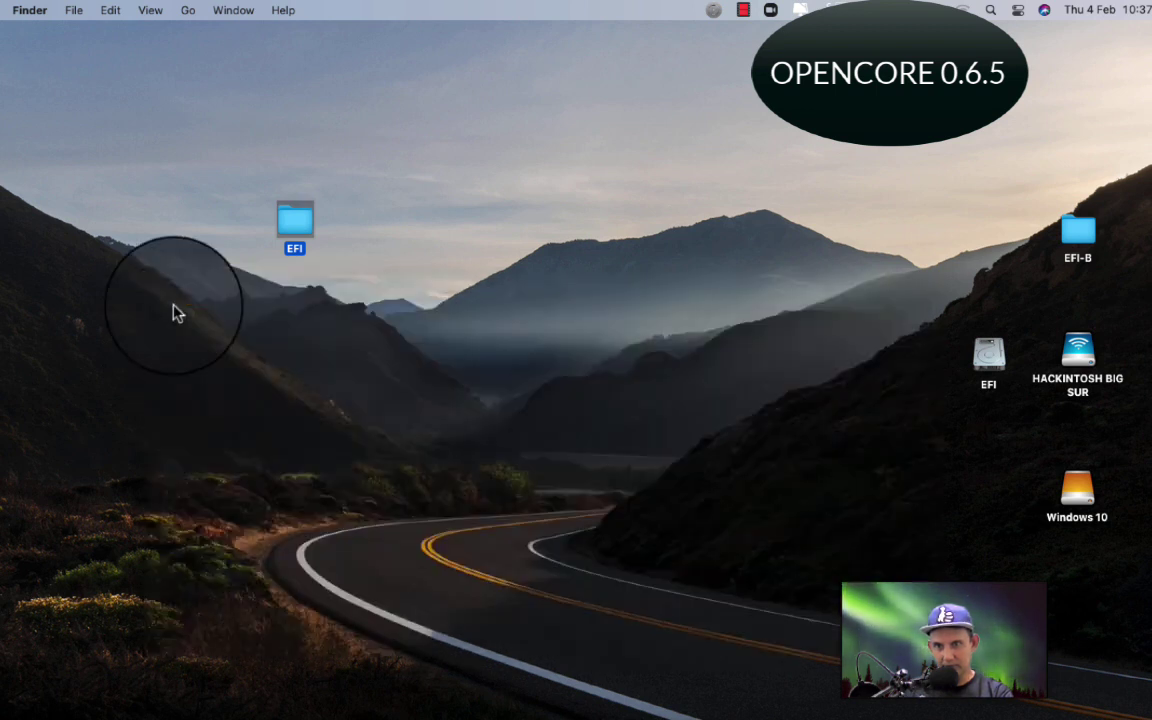
# - Open the new EFI folder and the EFI-B folder in separate windows, placing the new folder's icon in the desktop's upper-left area
pyautogui.doubleClick(296, 230)
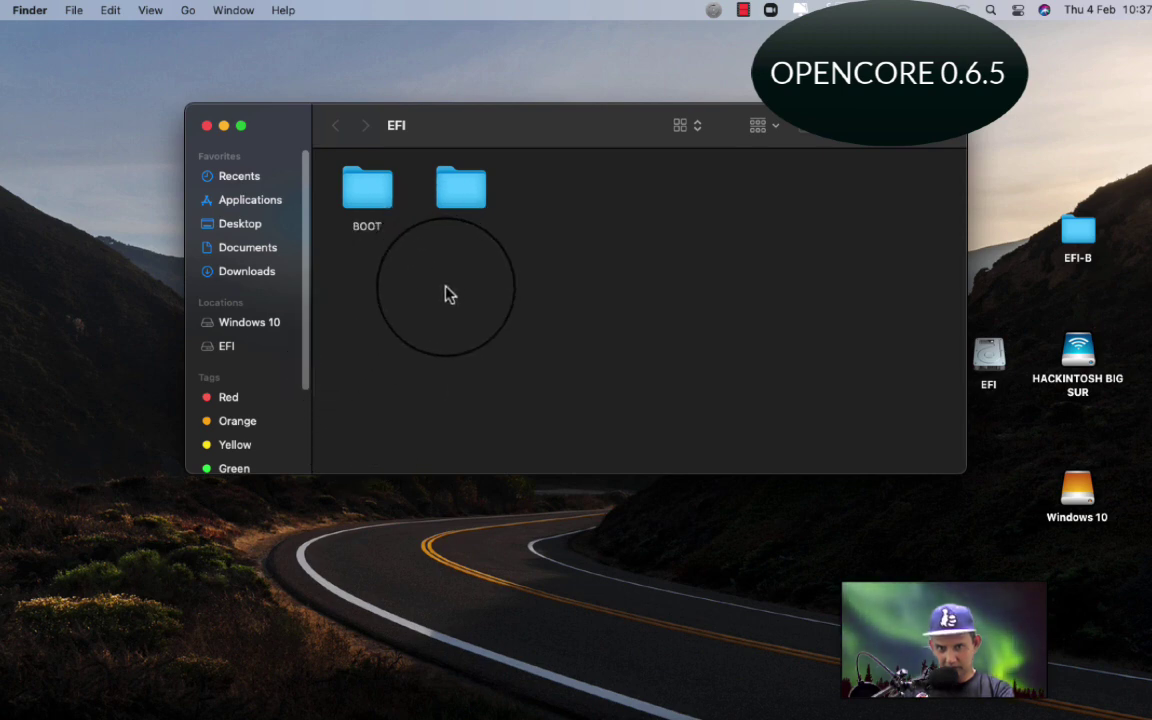
pyautogui.moveTo(610, 140); pyautogui.dragTo(380, 334)
pyautogui.moveTo(292, 224); pyautogui.dragTo(88, 165)
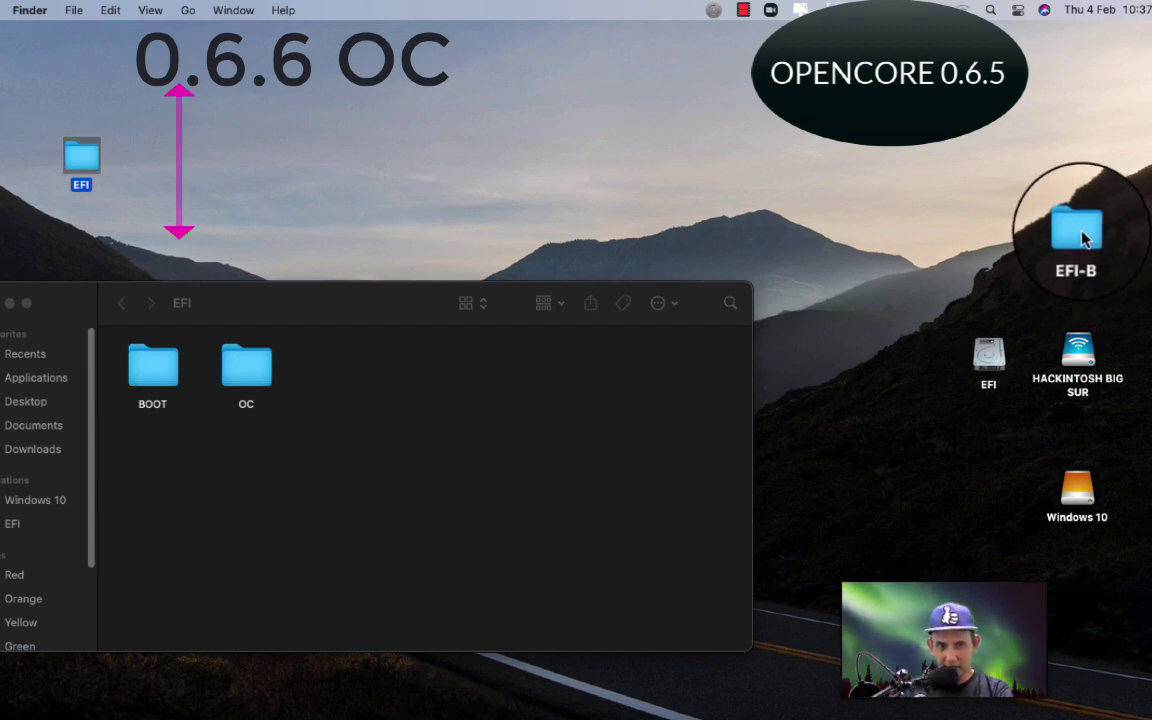
pyautogui.doubleClick(1083, 237)
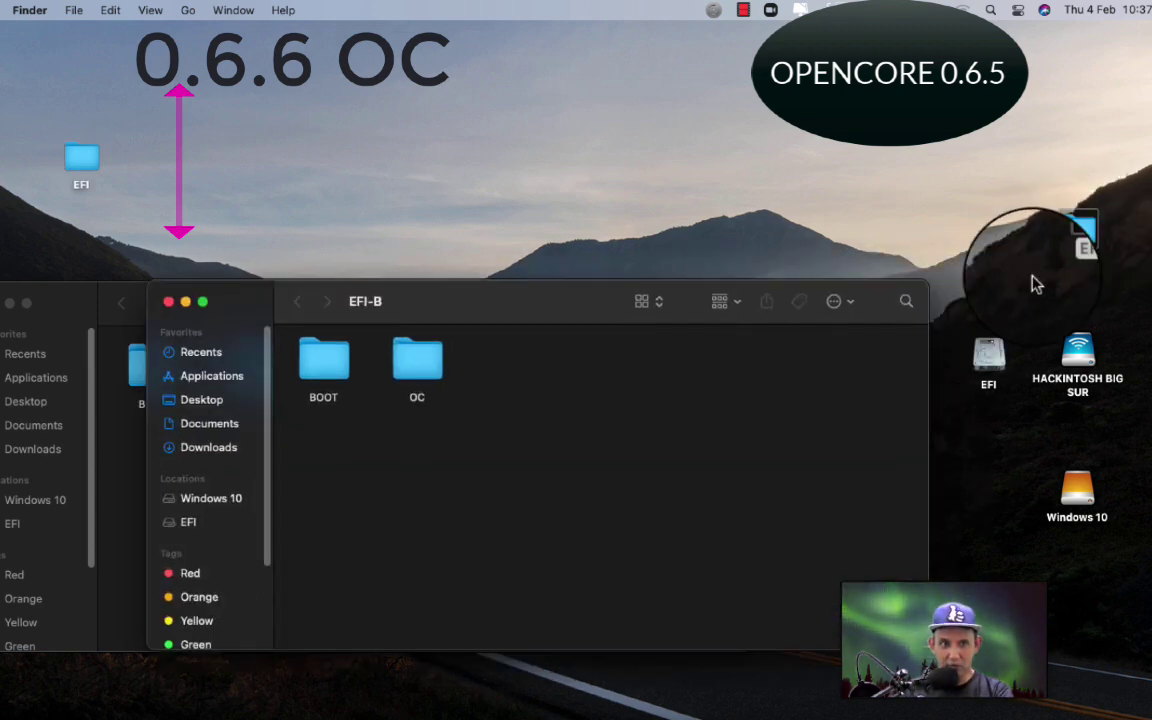
# - Replace BOOTx64.efi in EFI-B's BOOT folder with the newer file from the new EFI folder's BOOT folder
pyautogui.moveTo(591, 303); pyautogui.dragTo(1031, 184)
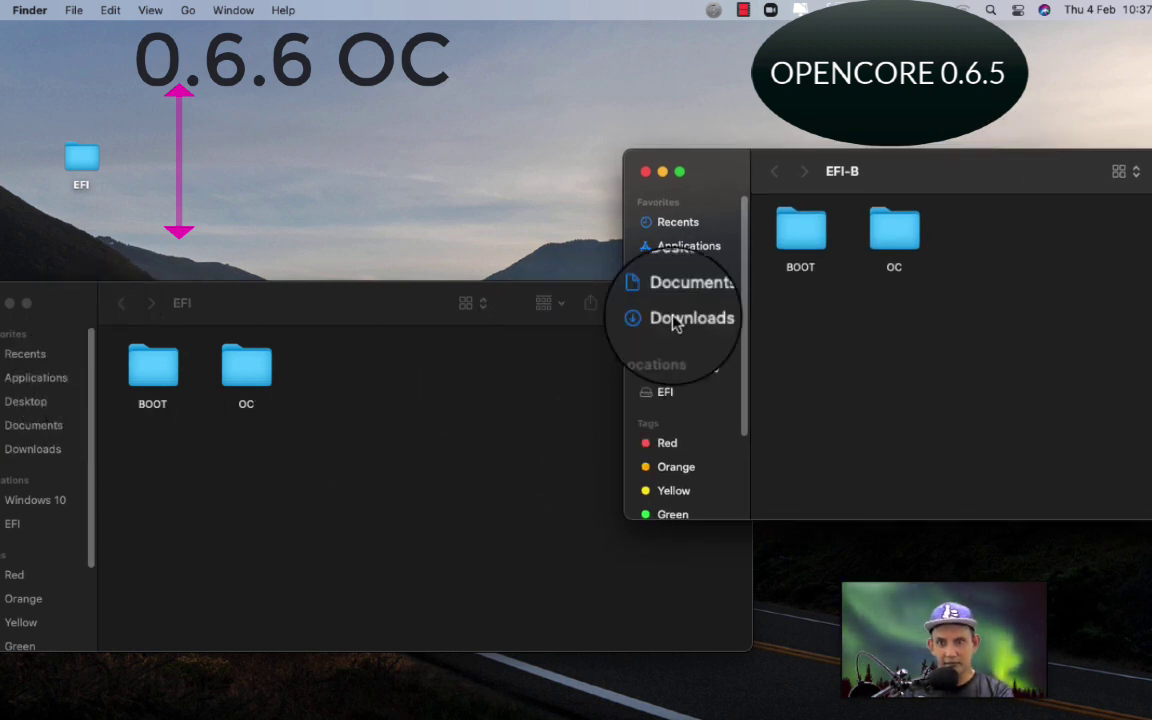
pyautogui.moveTo(250, 366); pyautogui.dragTo(246, 368)
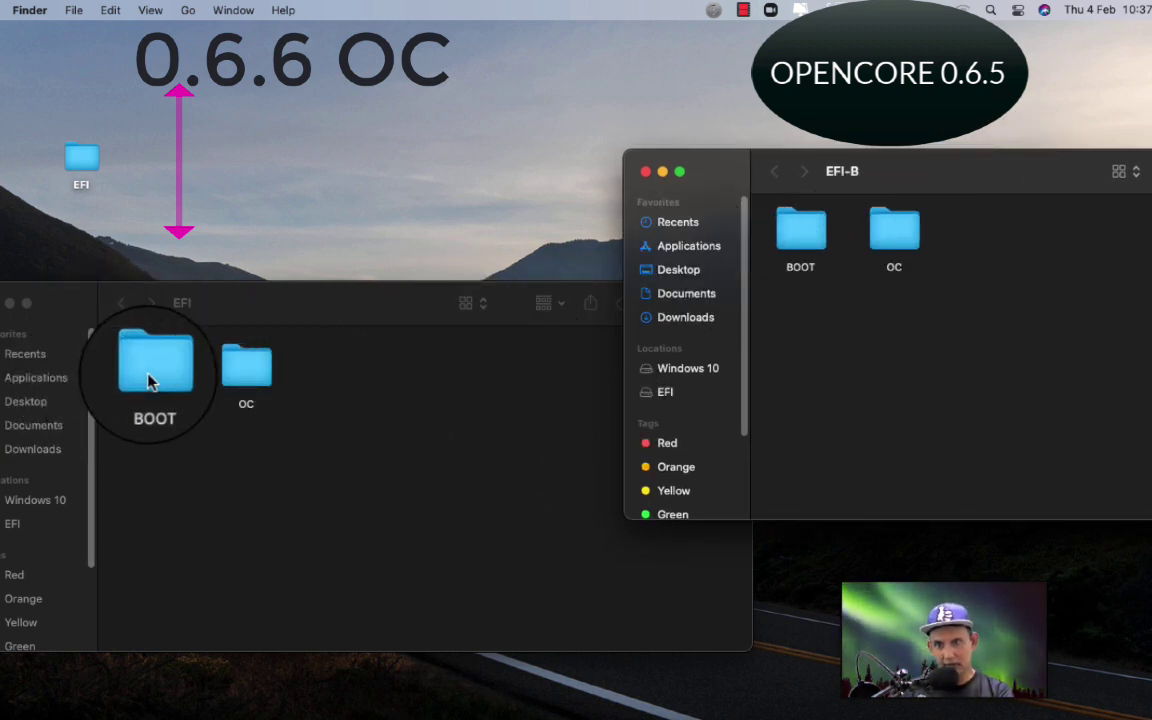
pyautogui.doubleClick(148, 380)
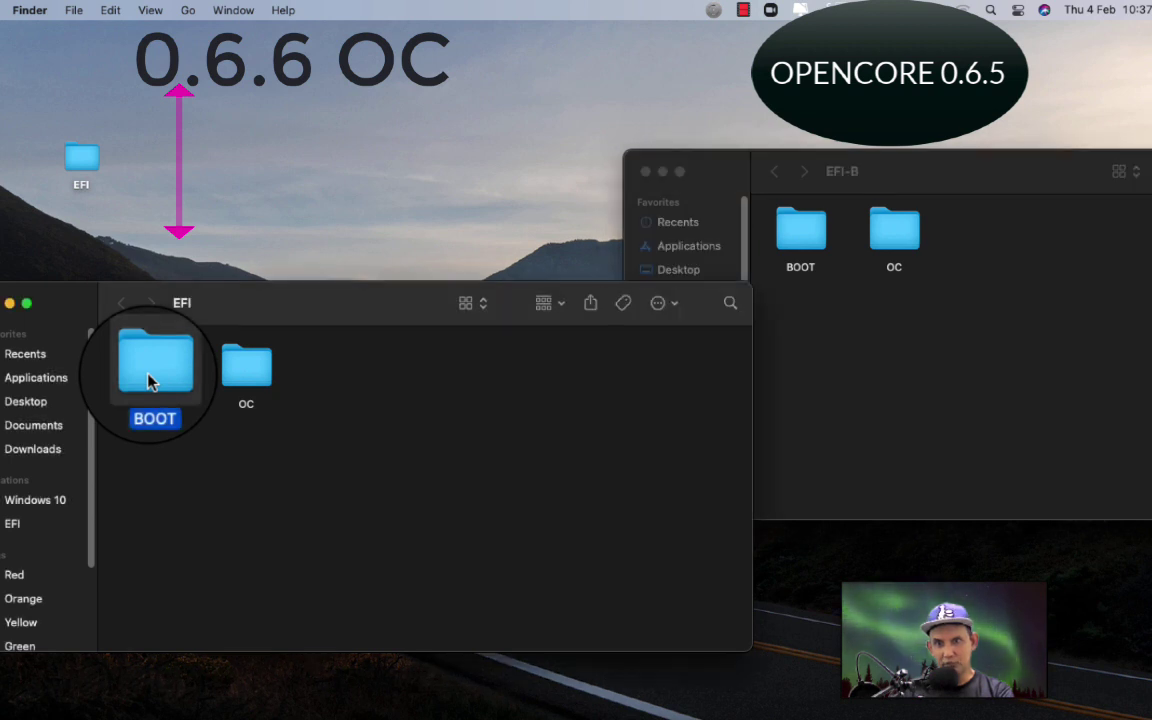
pyautogui.doubleClick(790, 248)
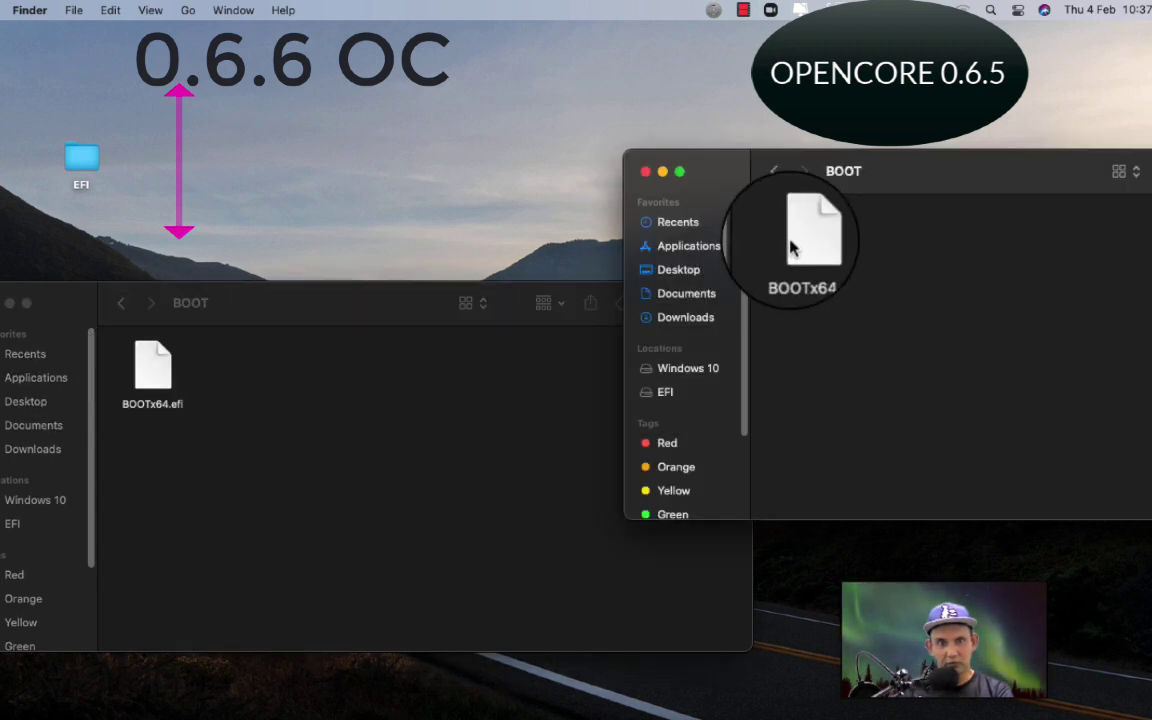
pyautogui.moveTo(153, 365); pyautogui.dragTo(905, 254)
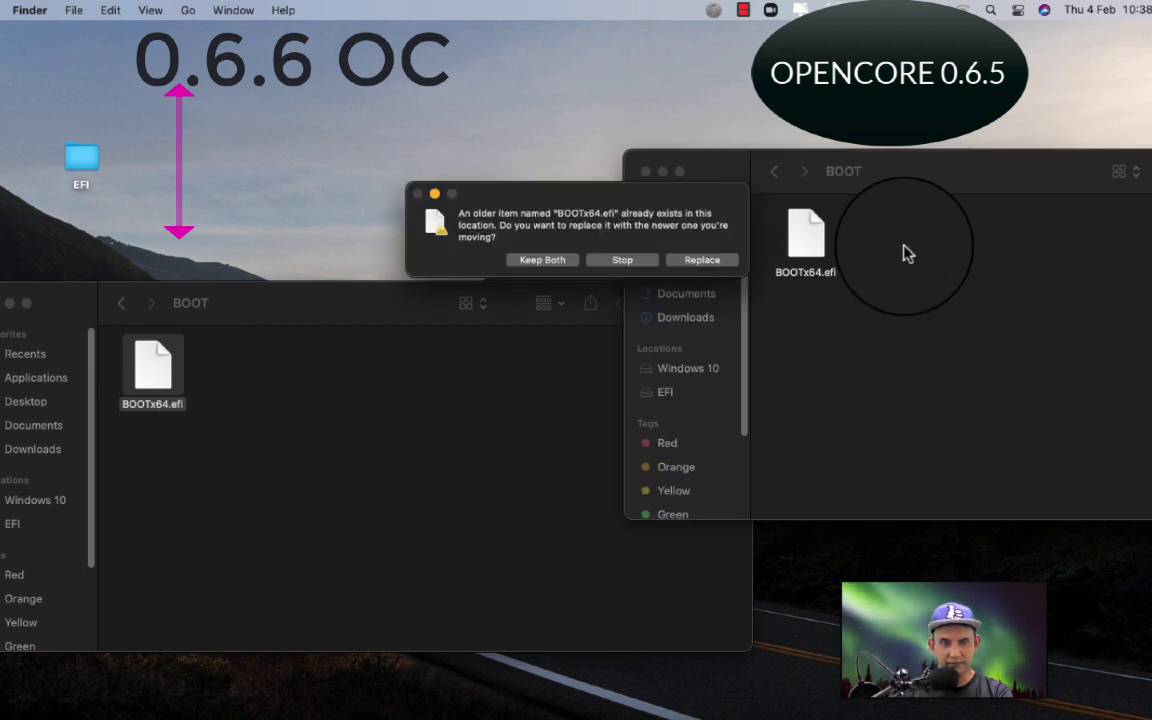
pyautogui.click(700, 260)
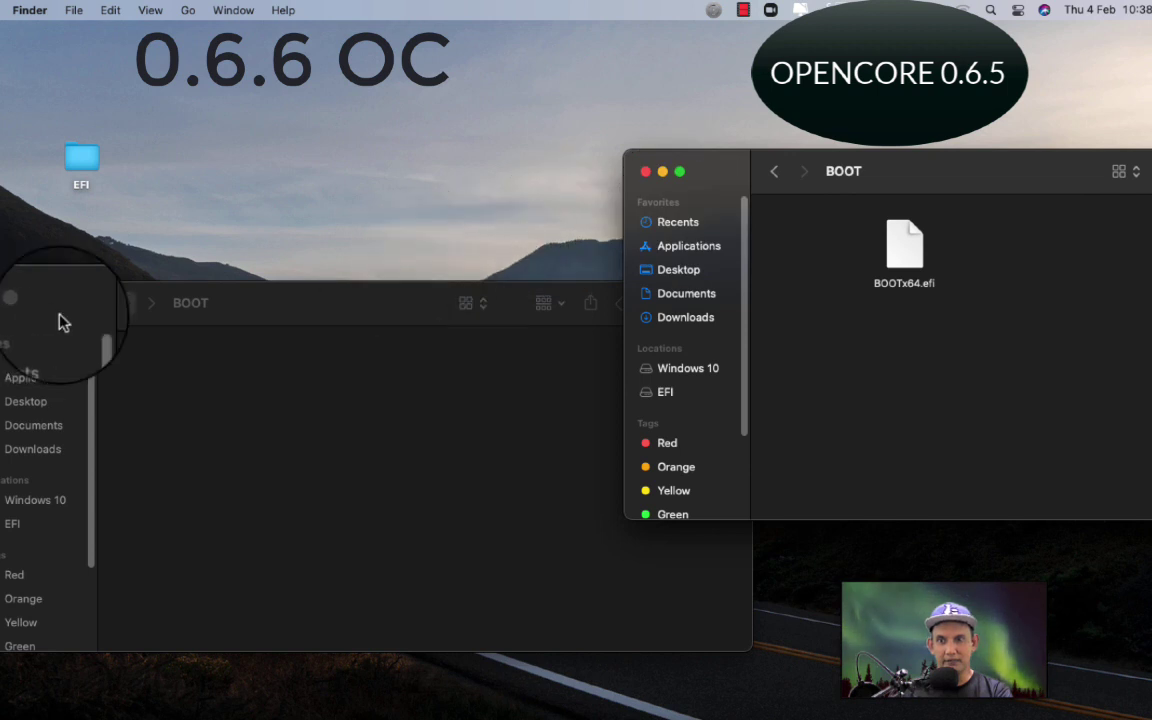
# - Return both windows to their EFI folders and open the OC folder in each, arranging the windows side by side
pyautogui.click(120, 306)
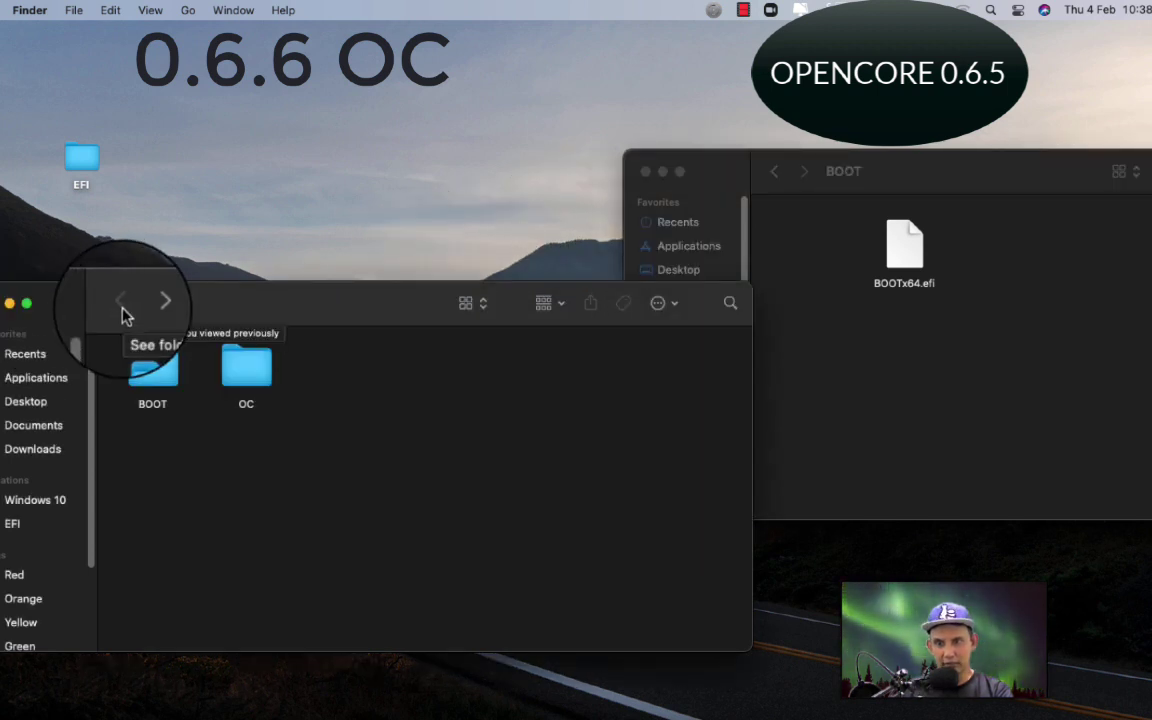
pyautogui.click(773, 176)
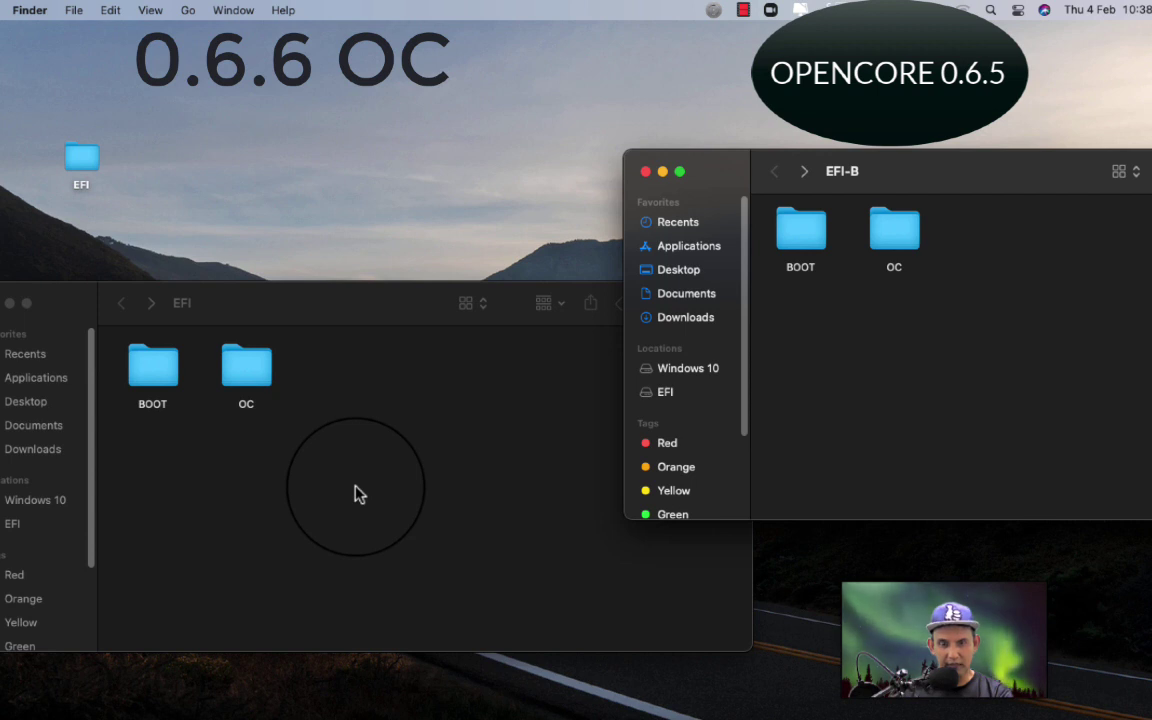
pyautogui.click(256, 372)
pyautogui.doubleClick(256, 372)
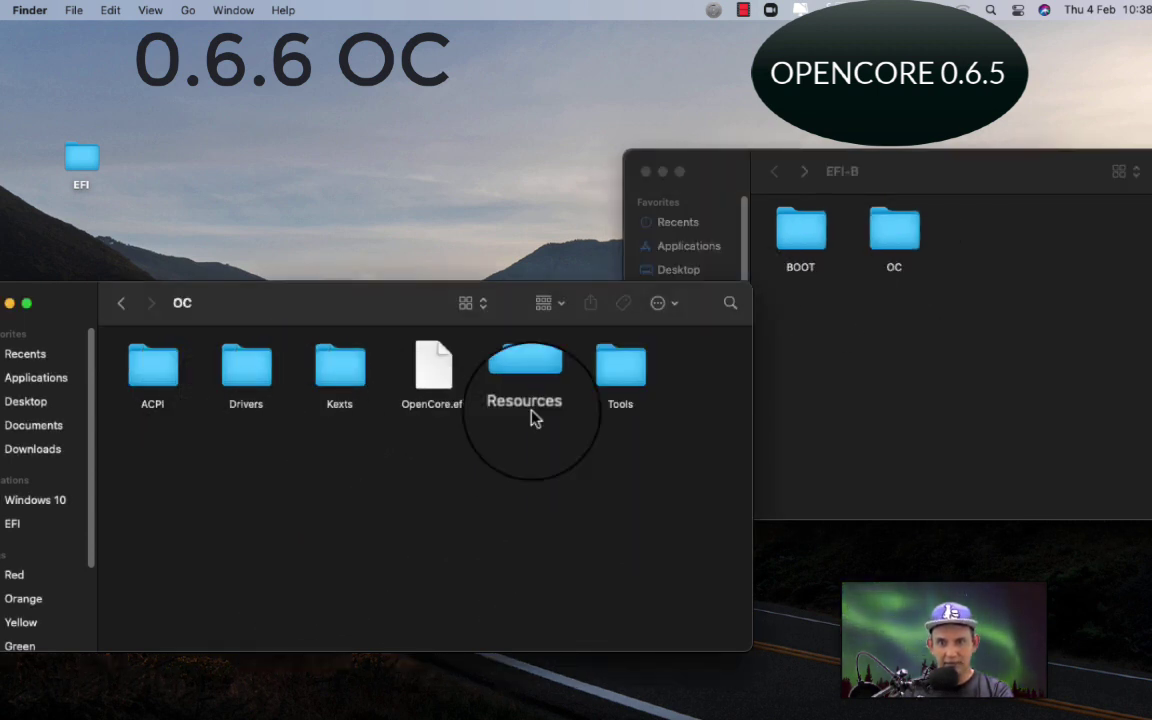
pyautogui.doubleClick(893, 235)
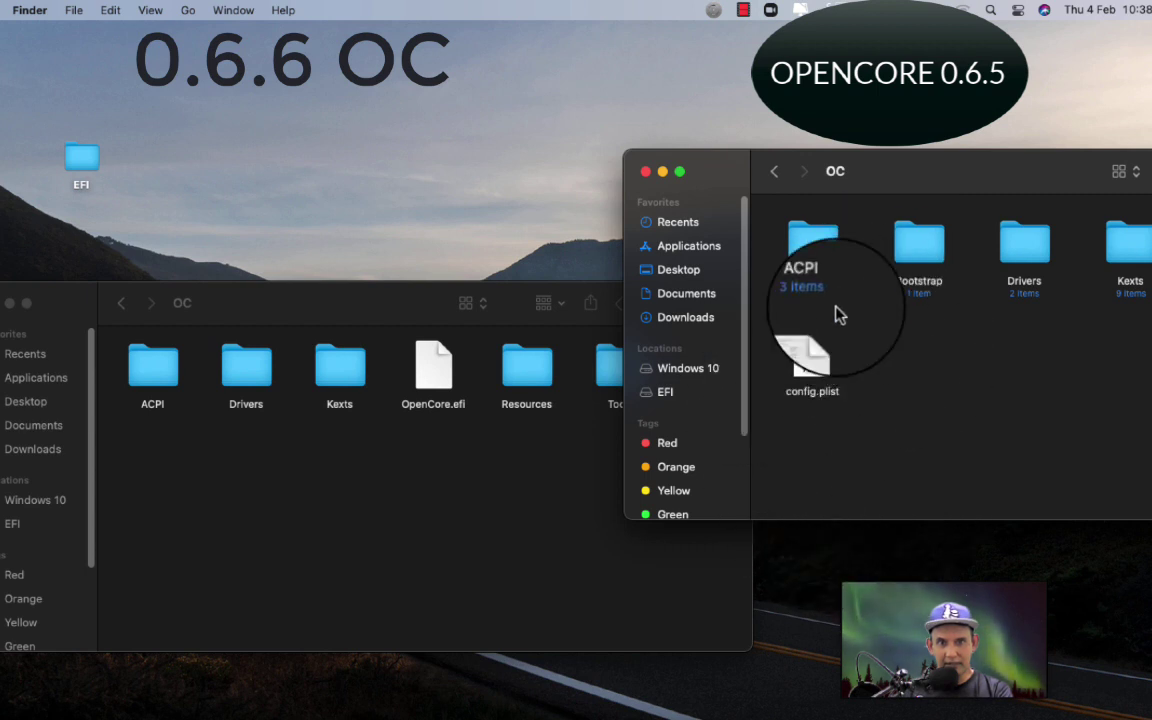
pyautogui.moveTo(954, 188); pyautogui.dragTo(934, 171)
pyautogui.moveTo(377, 306); pyautogui.dragTo(243, 163)
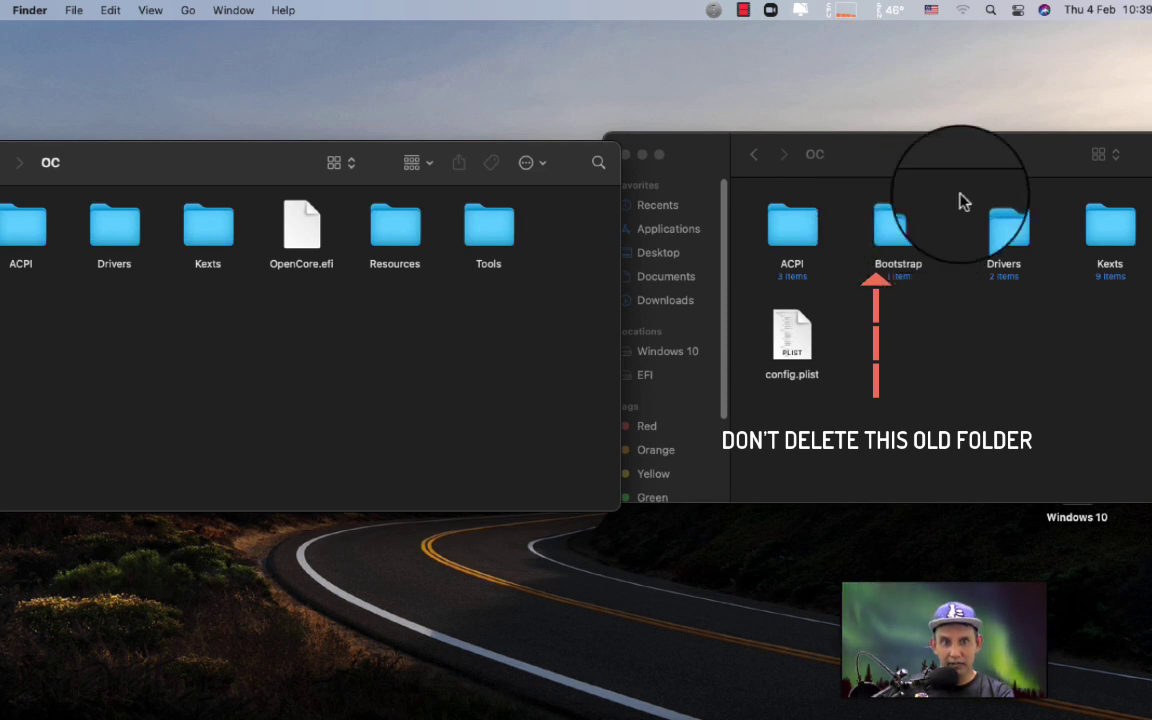
# - Replace OpenCore.efi in EFI-B's OC folder with the newer file and move the new Resources folder in there too
pyautogui.moveTo(996, 171); pyautogui.dragTo(968, 175)
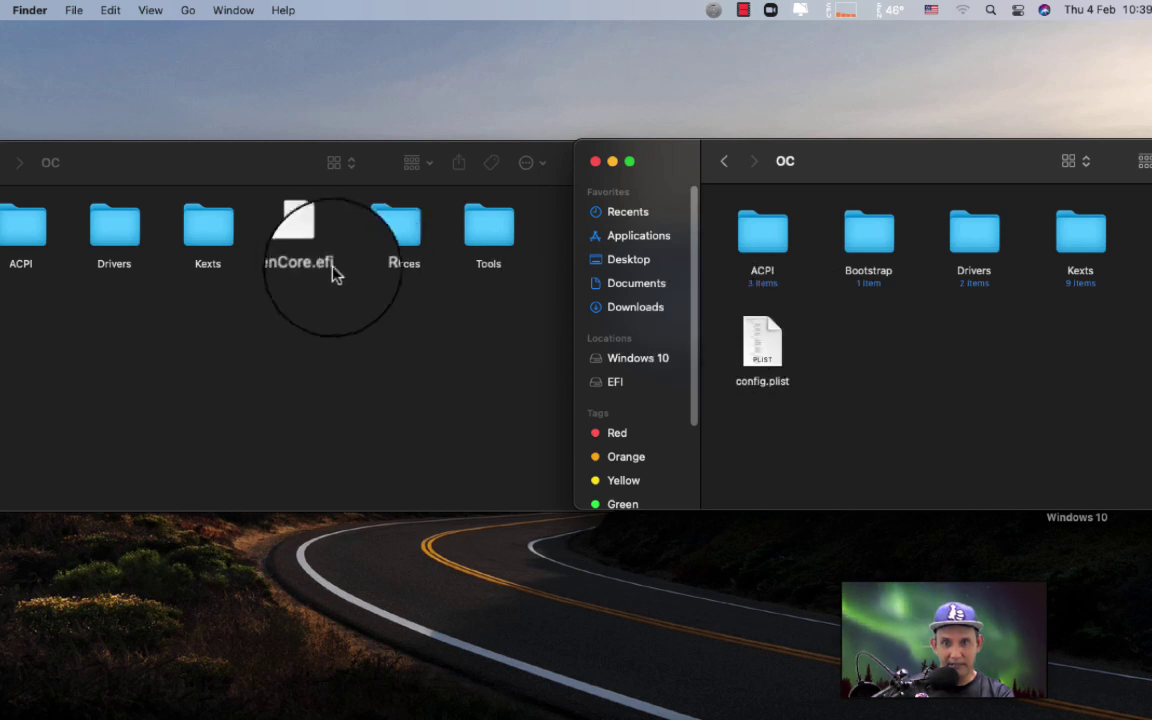
pyautogui.click(450, 192)
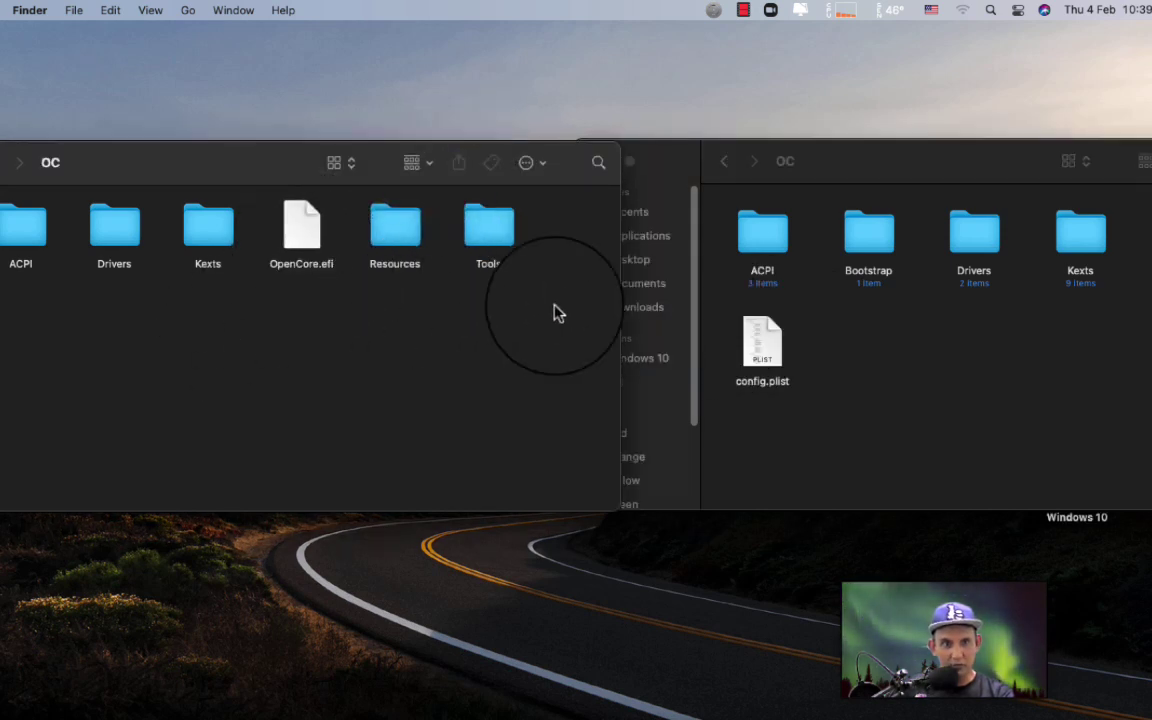
pyautogui.moveTo(897, 175); pyautogui.dragTo(688, 346)
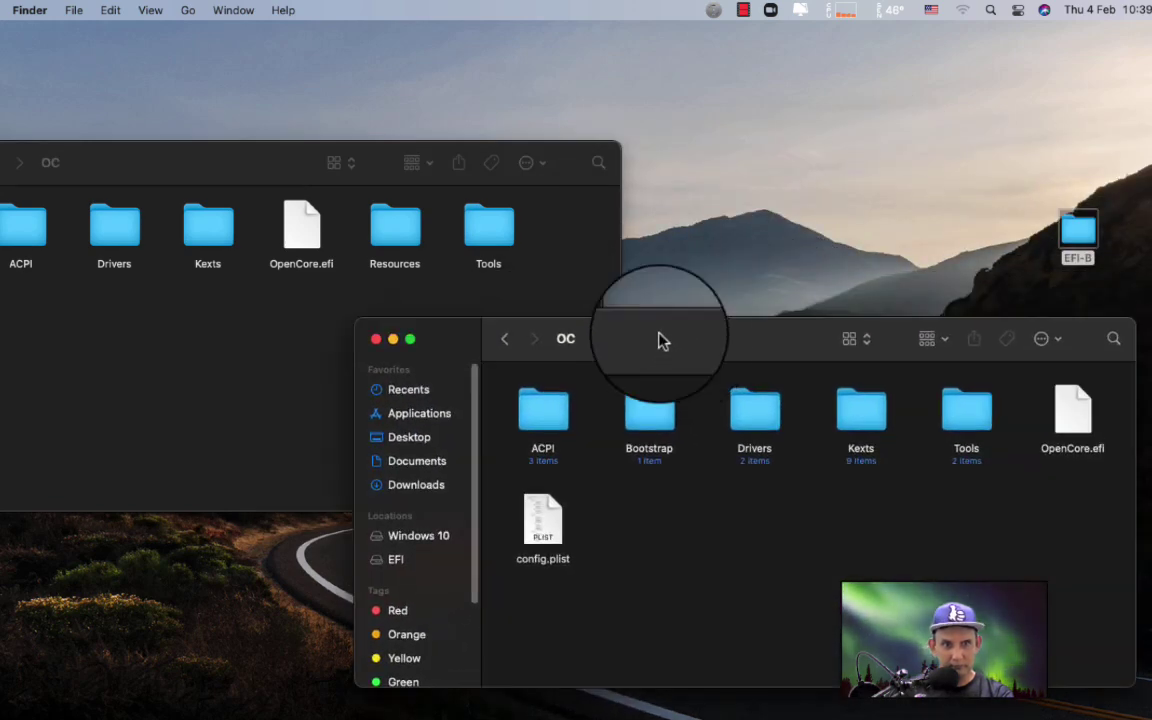
pyautogui.moveTo(301, 230); pyautogui.dragTo(931, 494)
pyautogui.click(709, 261)
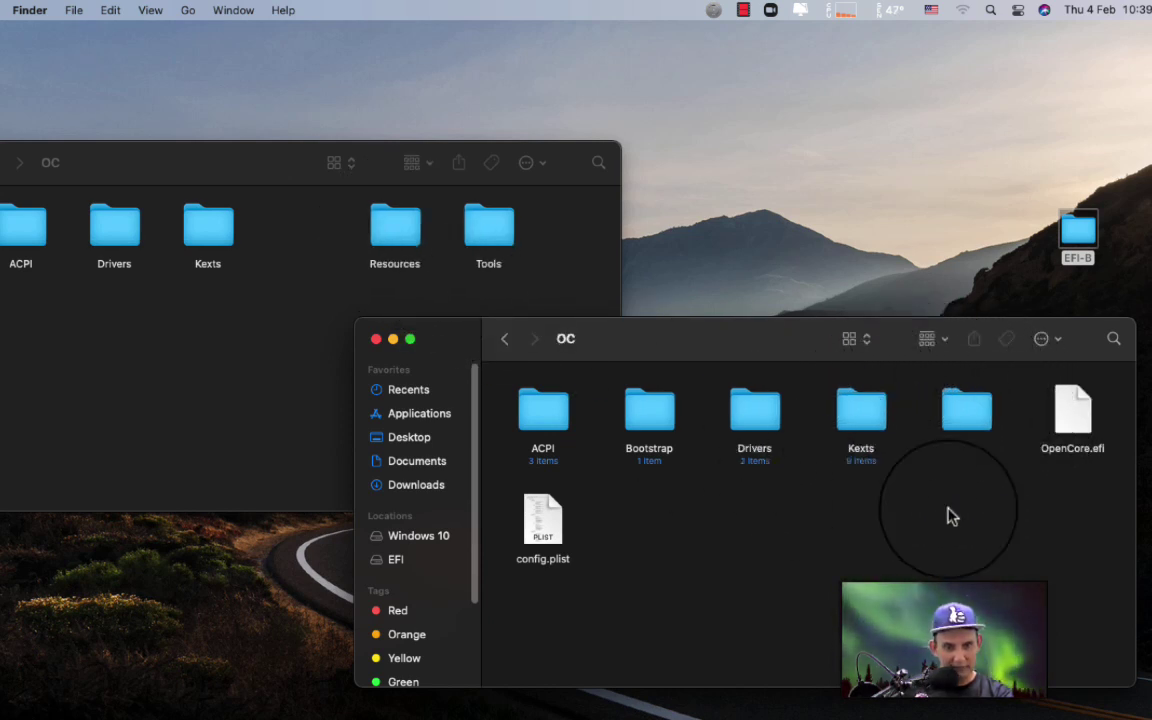
pyautogui.moveTo(392, 230); pyautogui.dragTo(771, 512)
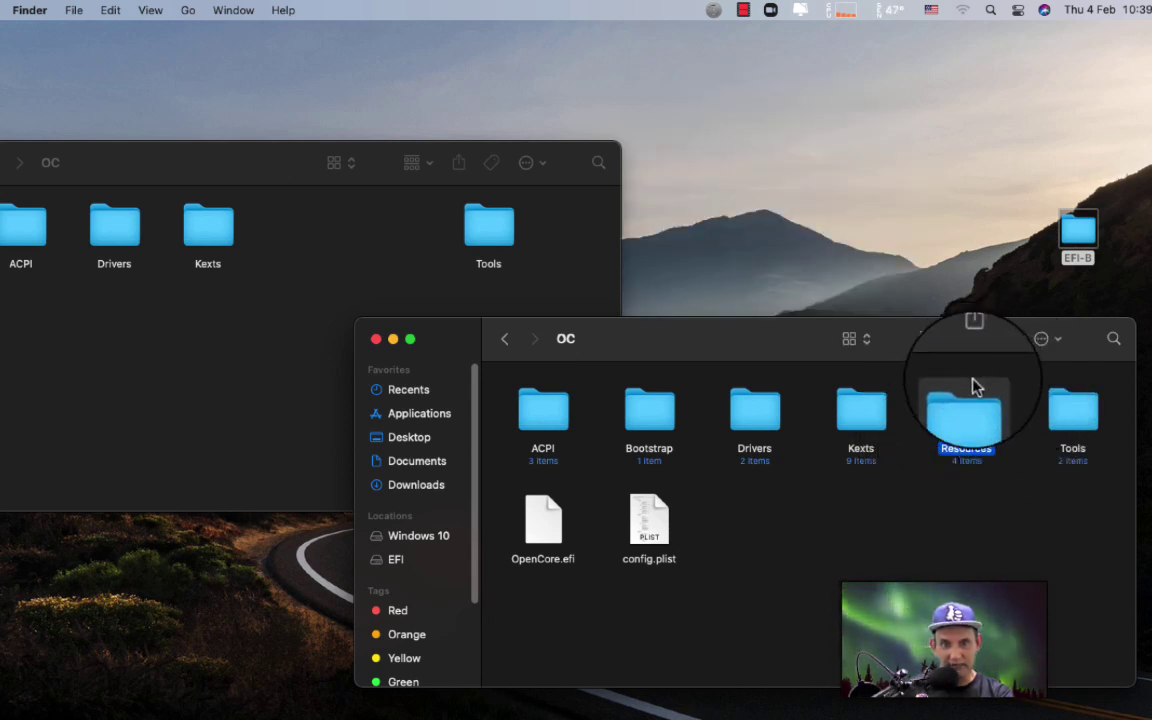
pyautogui.moveTo(482, 235); pyautogui.dragTo(322, 234)
# - Open the Drivers folder in both OC folders and move HFSPlus.efi from EFI-B's Drivers folder to the Trash
pyautogui.doubleClick(108, 235)
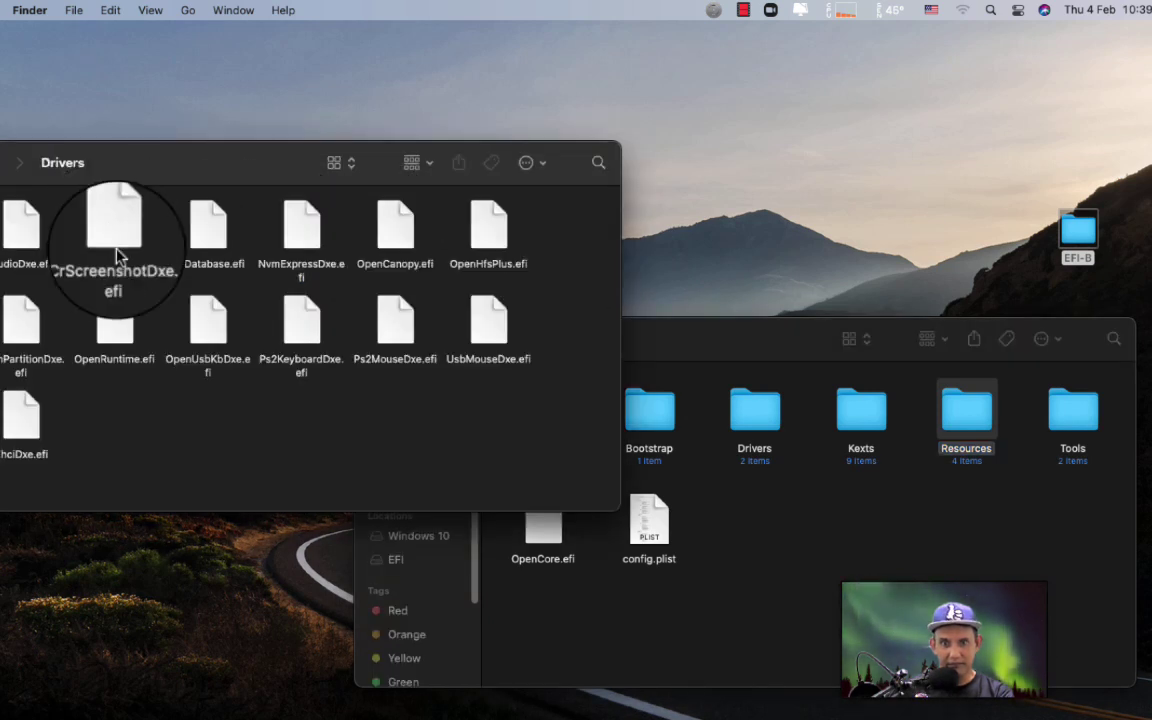
pyautogui.doubleClick(768, 425)
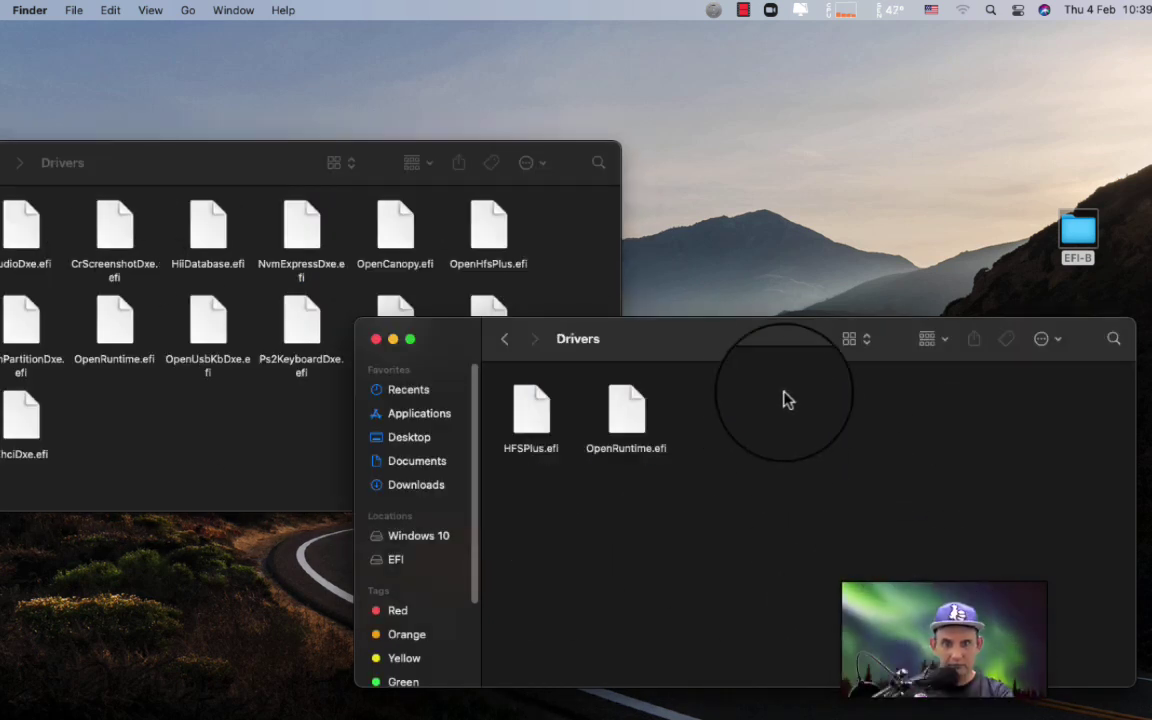
pyautogui.moveTo(753, 337); pyautogui.dragTo(972, 188)
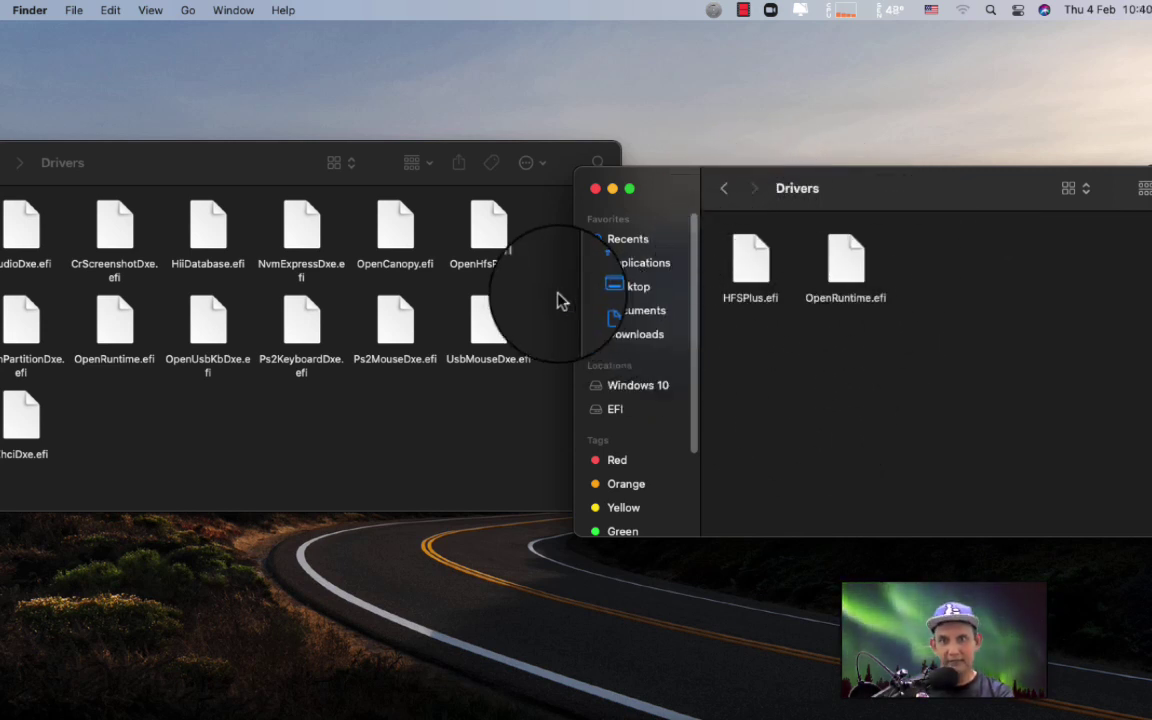
pyautogui.rightClick(745, 277)
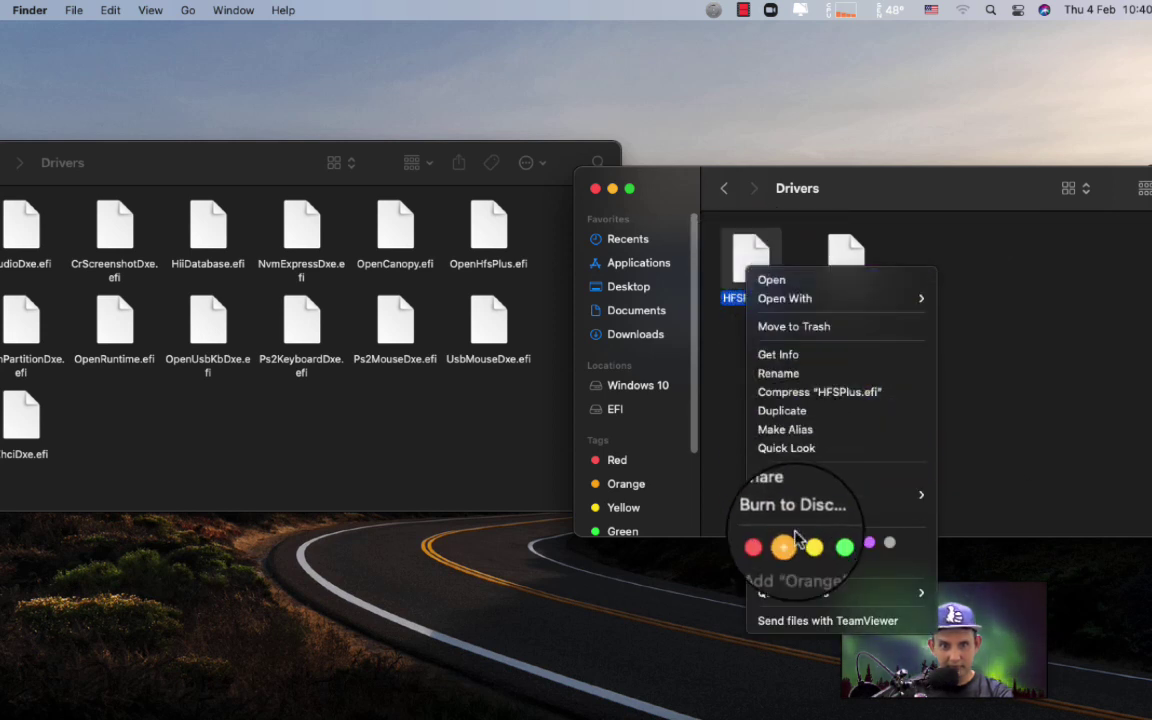
pyautogui.click(818, 334)
pyautogui.click(761, 292)
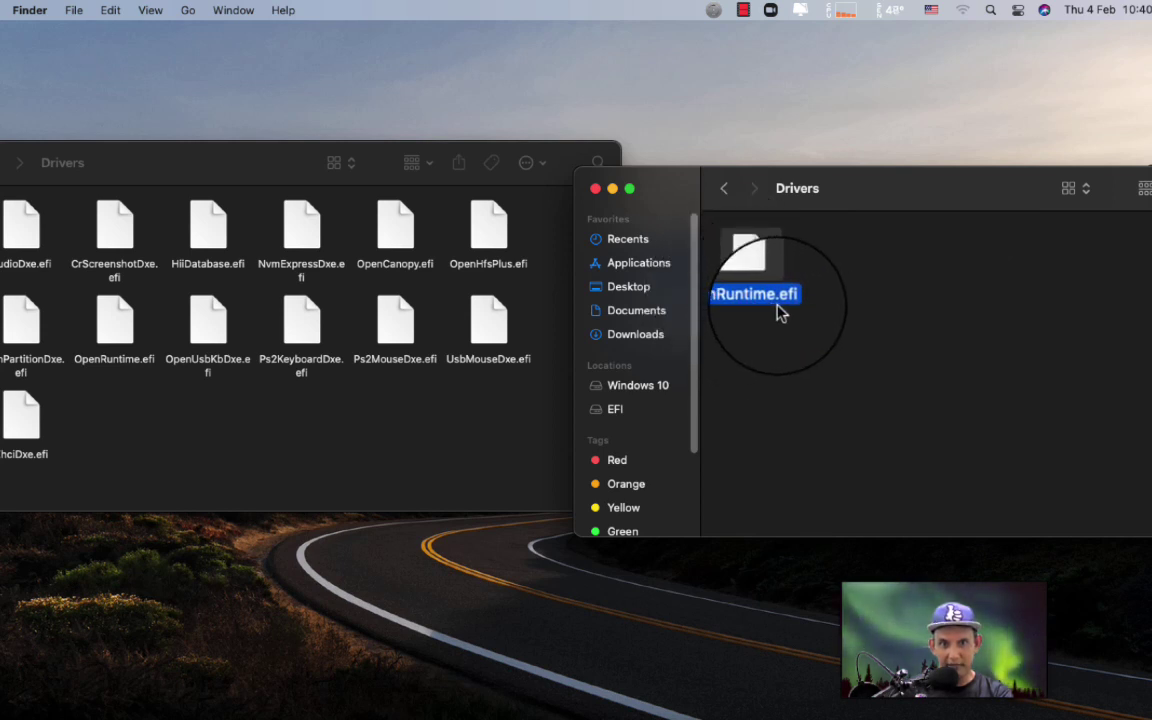
pyautogui.press('Return')
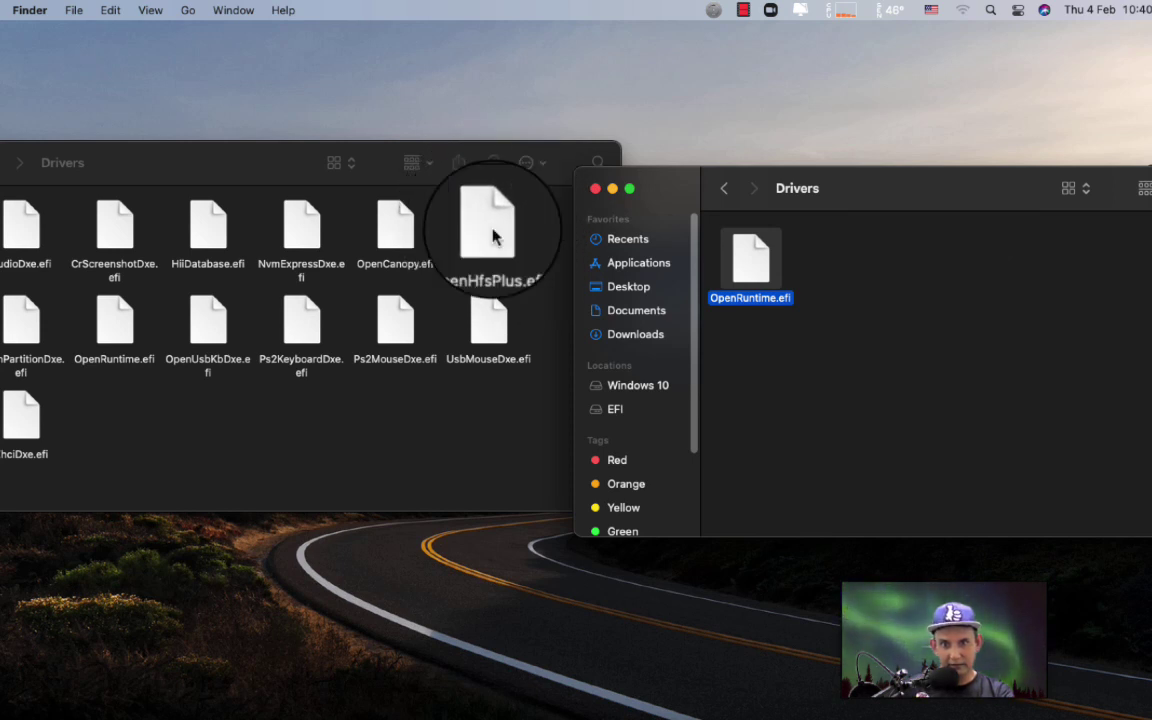
# - Move the new OpenHfsPlus.efi into EFI-B's Drivers folder and replace OpenRuntime.efi there with the newer file
pyautogui.moveTo(490, 236); pyautogui.dragTo(828, 315)
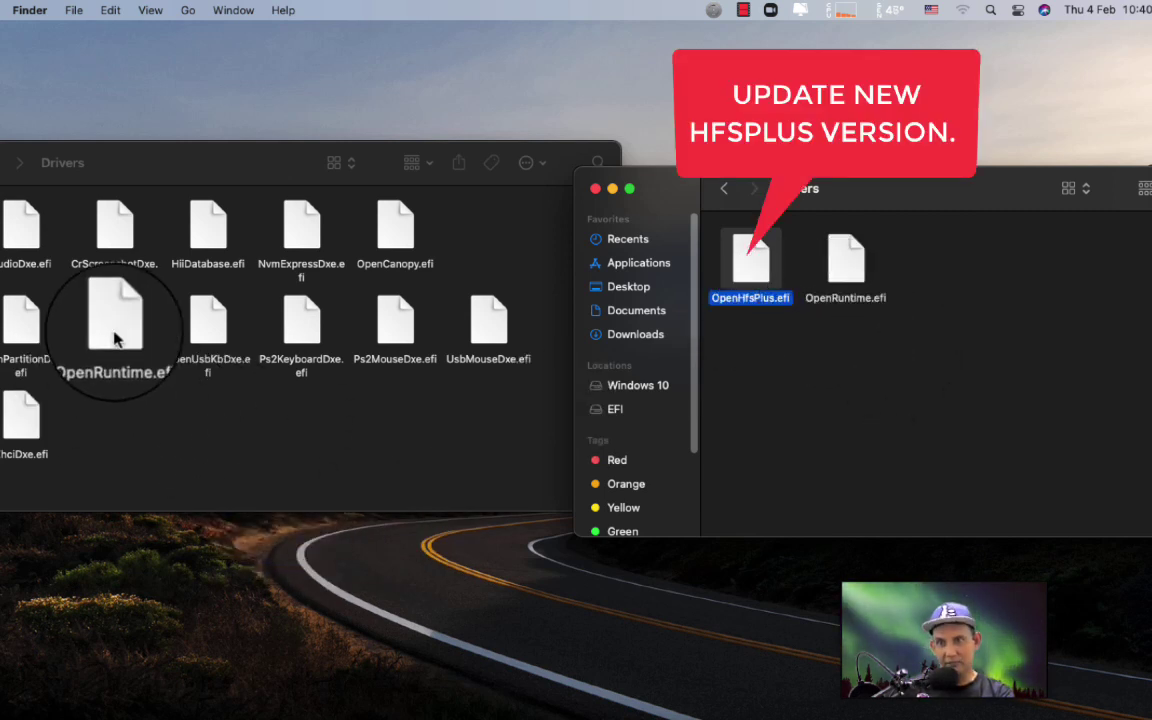
pyautogui.moveTo(114, 330); pyautogui.dragTo(922, 270)
pyautogui.click(703, 259)
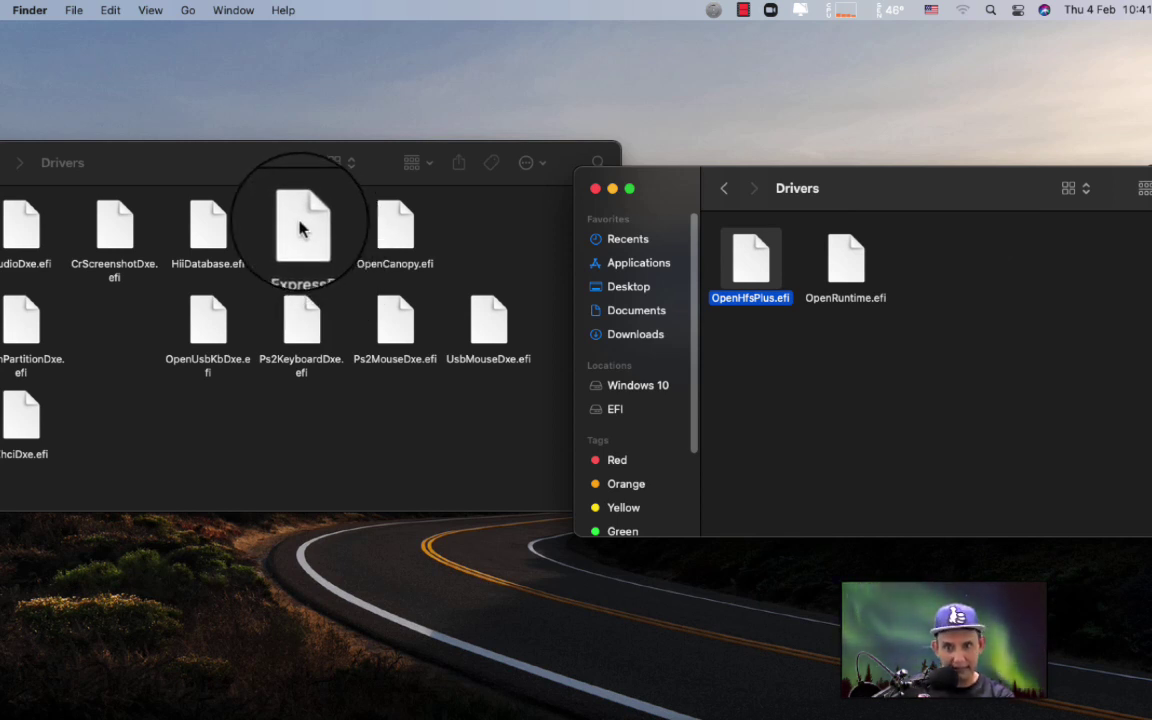
pyautogui.moveTo(300, 228); pyautogui.dragTo(777, 265)
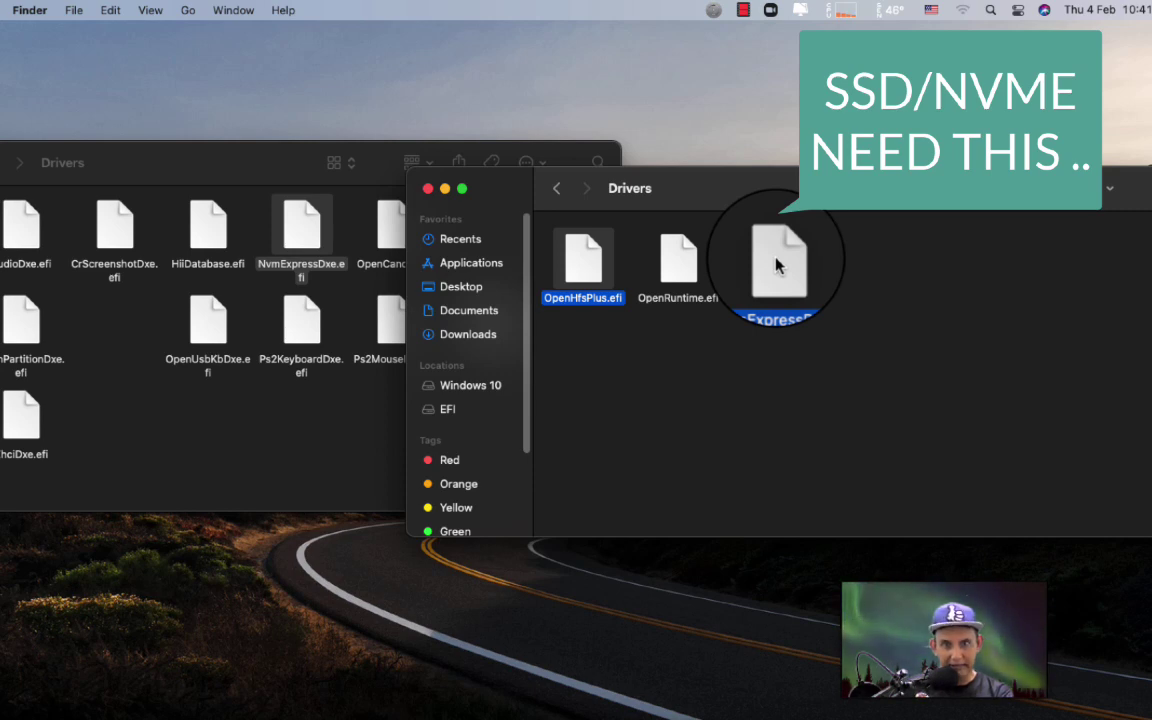
pyautogui.moveTo(776, 265); pyautogui.dragTo(103, 320)
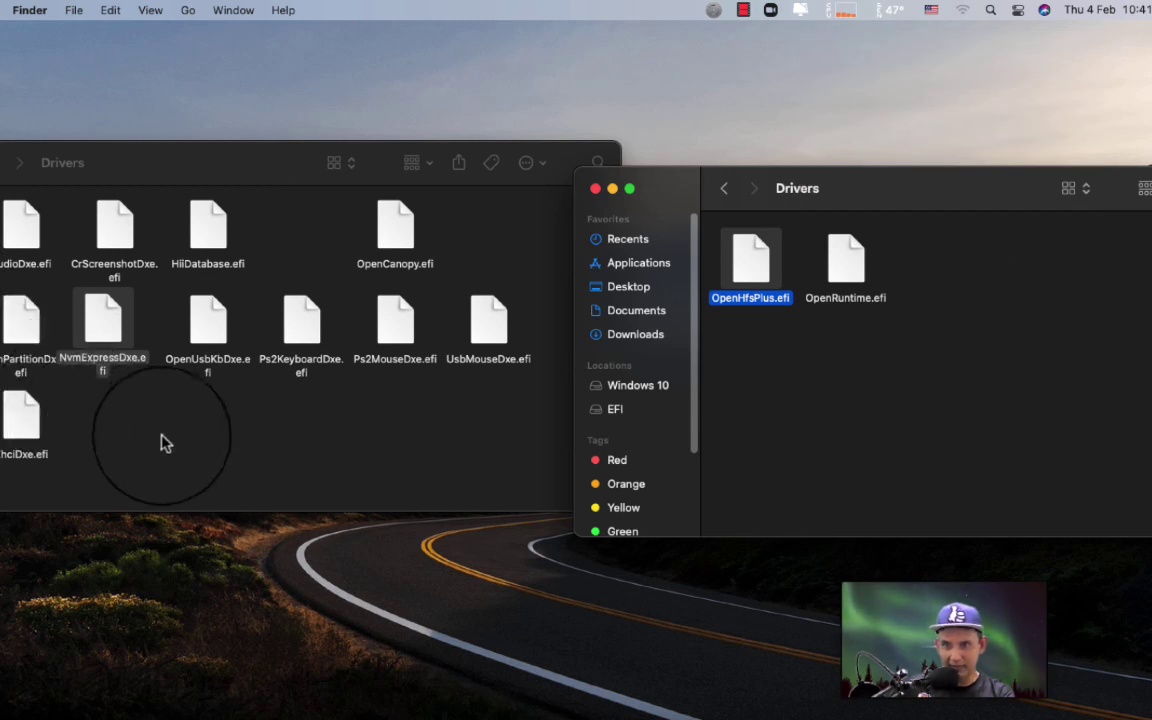
pyautogui.moveTo(115, 338); pyautogui.dragTo(280, 278)
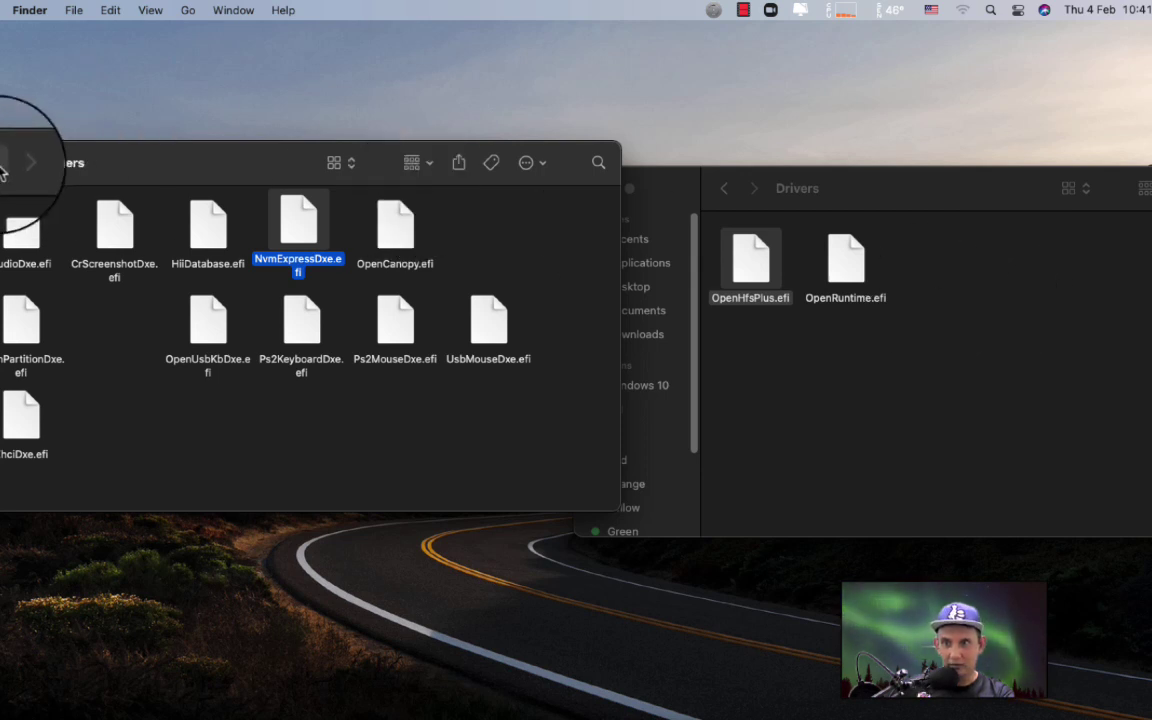
# - Return both windows to OC and open the Tools folder in each, arranging the windows so both sets of files are reachable
pyautogui.click(3, 162)
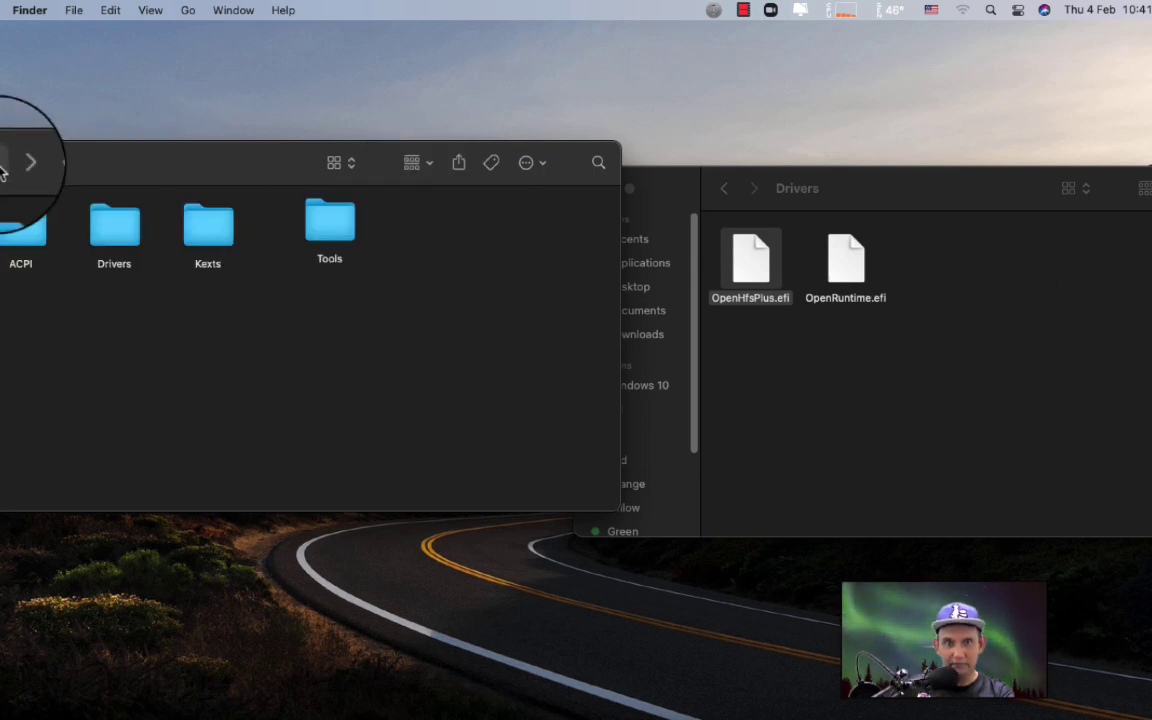
pyautogui.click(722, 185)
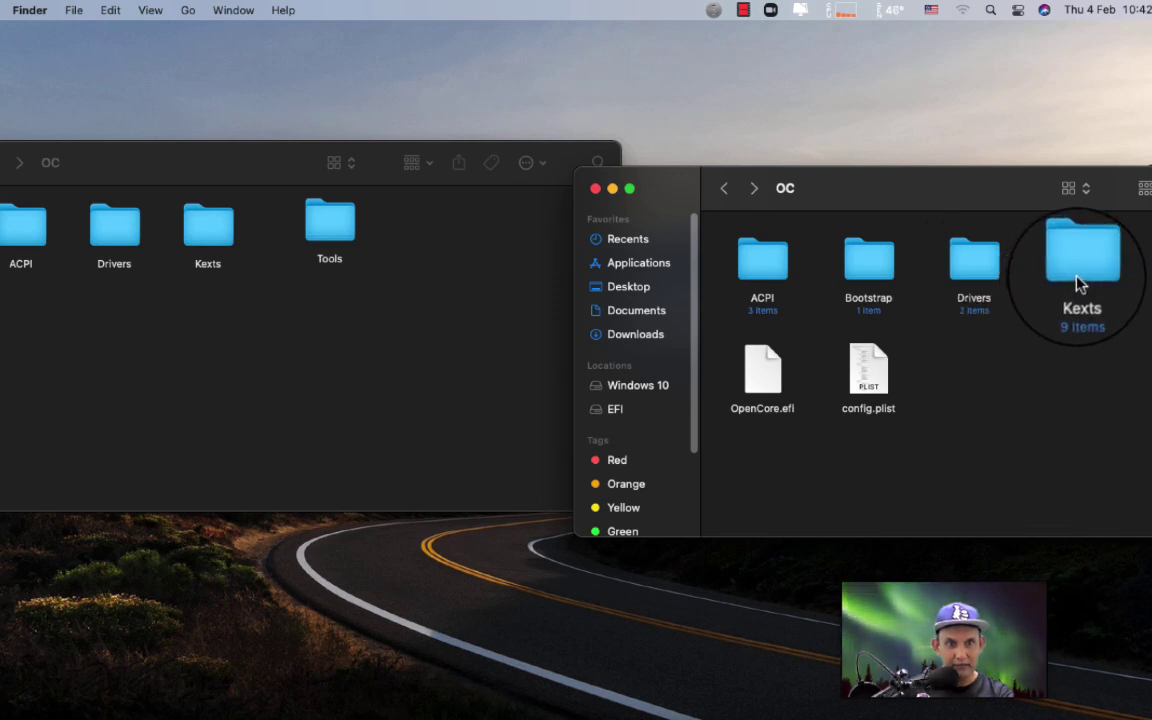
pyautogui.moveTo(959, 209); pyautogui.dragTo(722, 316)
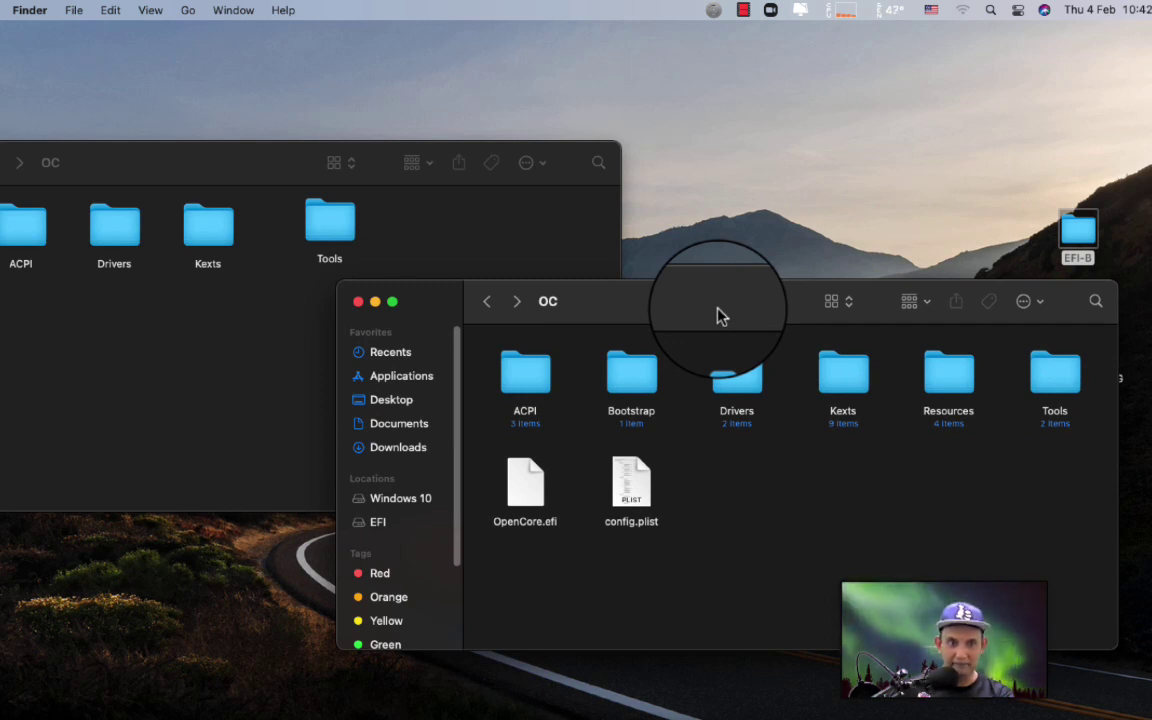
pyautogui.doubleClick(1058, 378)
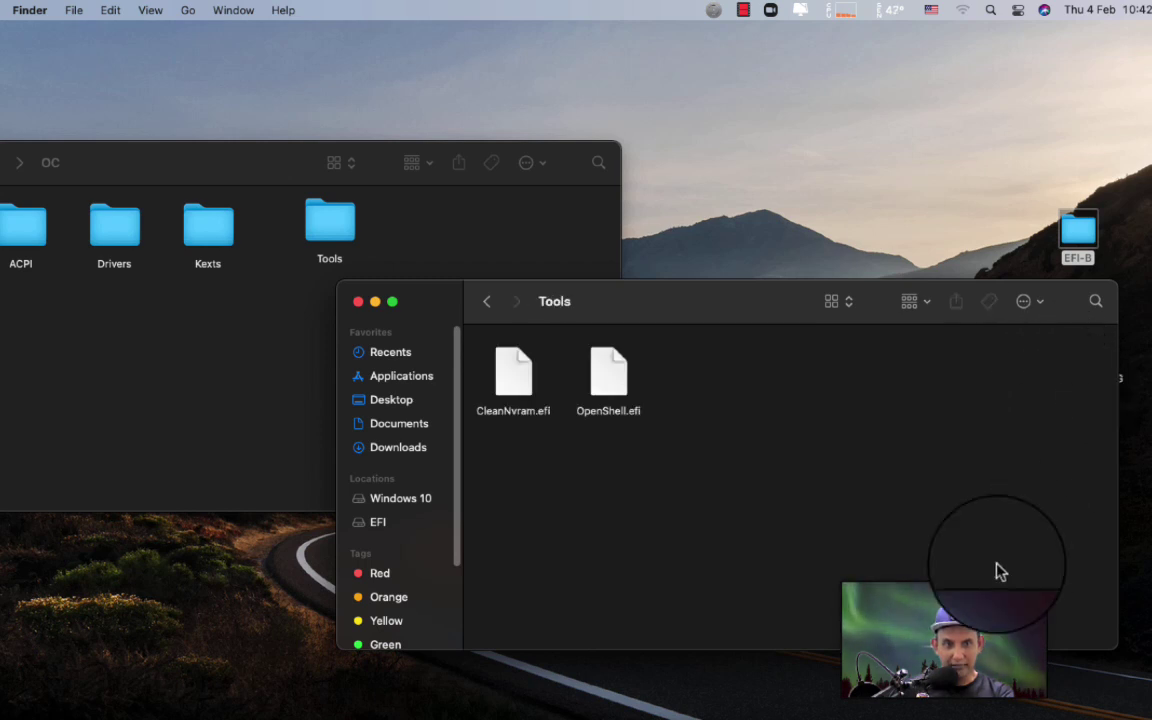
pyautogui.doubleClick(340, 228)
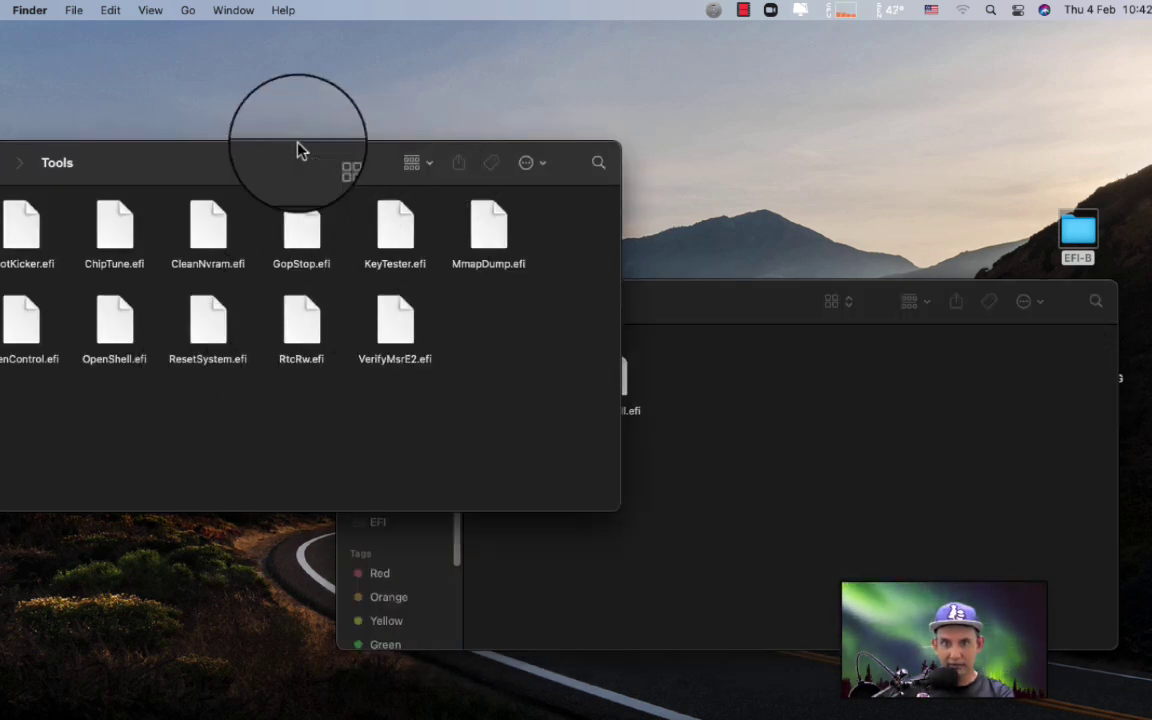
pyautogui.moveTo(261, 151); pyautogui.dragTo(478, 487)
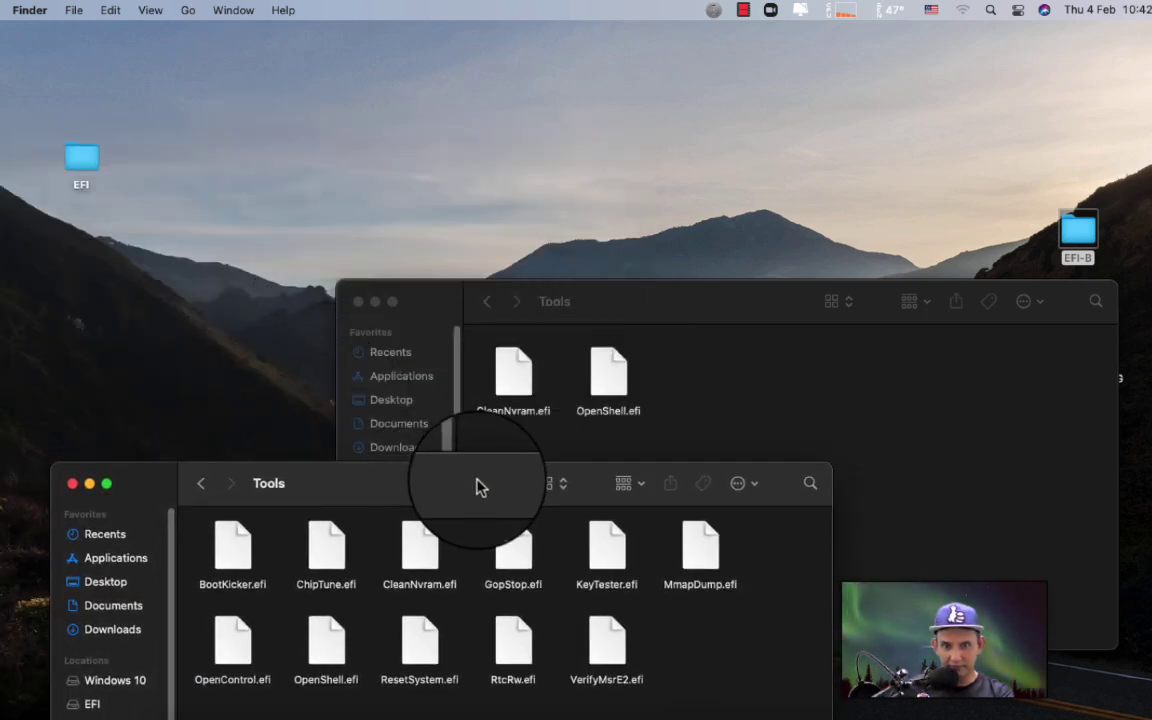
# - Replace CleanNvram.efi and OpenShell.efi in EFI-B's Tools folder with the newer files and close both Tools windows
pyautogui.moveTo(410, 552); pyautogui.dragTo(689, 411)
pyautogui.click(697, 263)
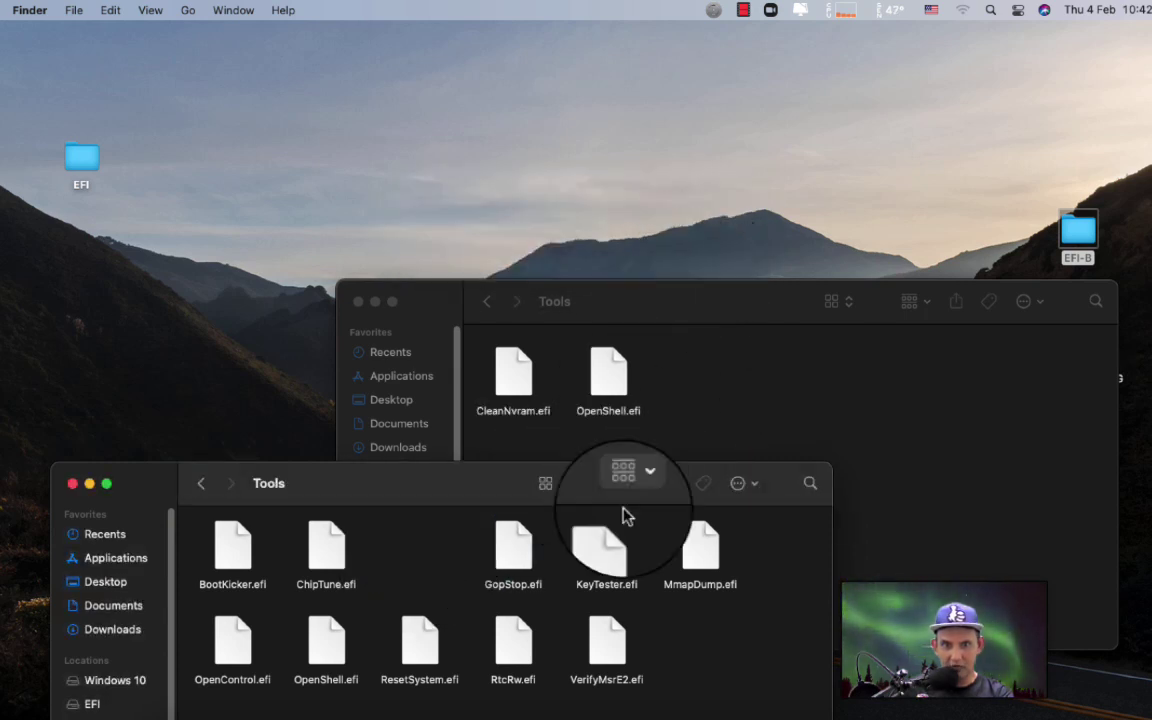
pyautogui.moveTo(326, 645); pyautogui.dragTo(722, 418)
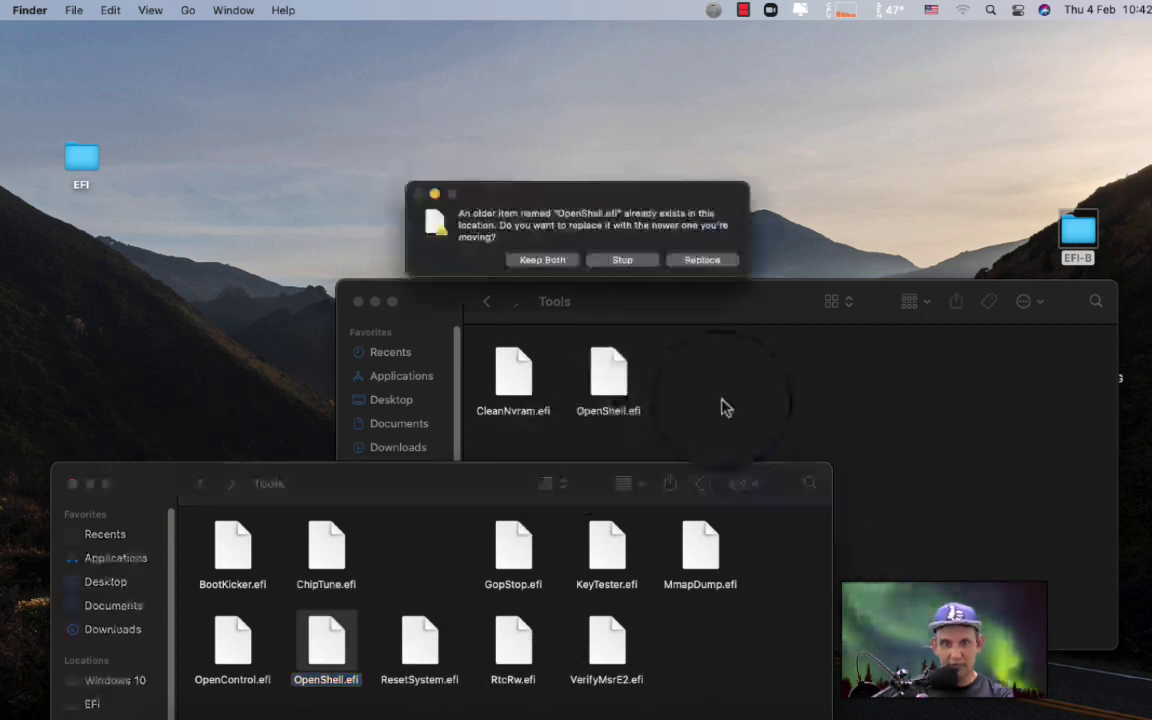
pyautogui.click(703, 259)
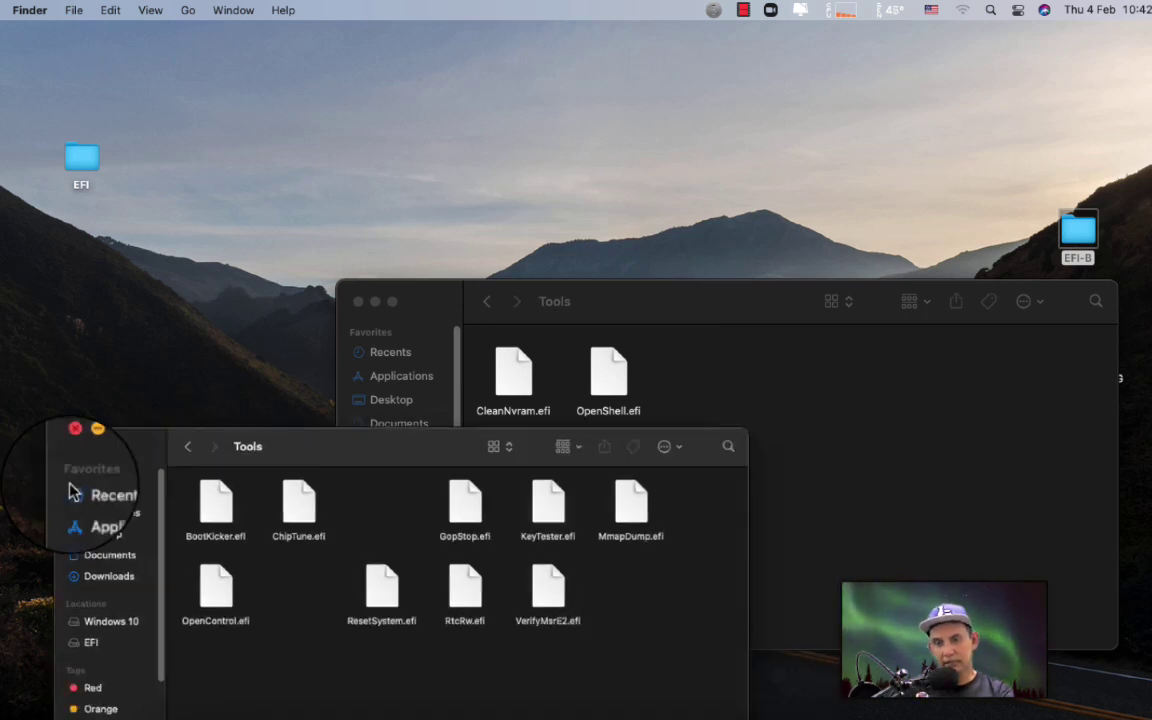
pyautogui.click(73, 487)
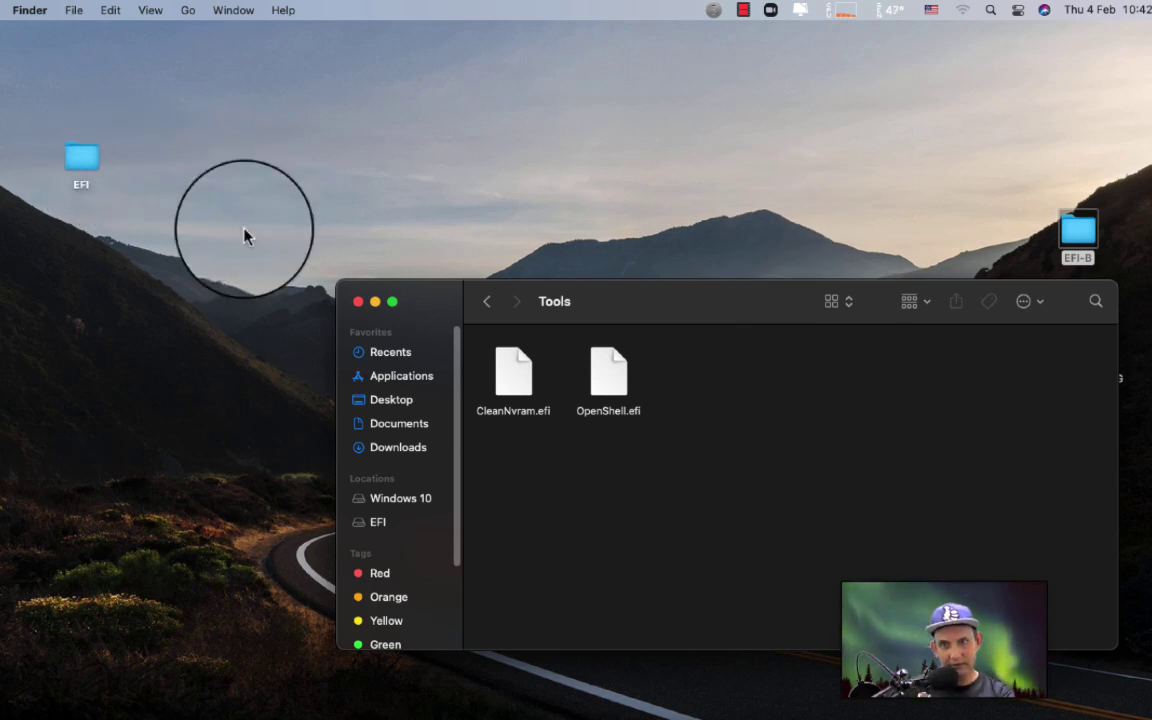
pyautogui.click(357, 304)
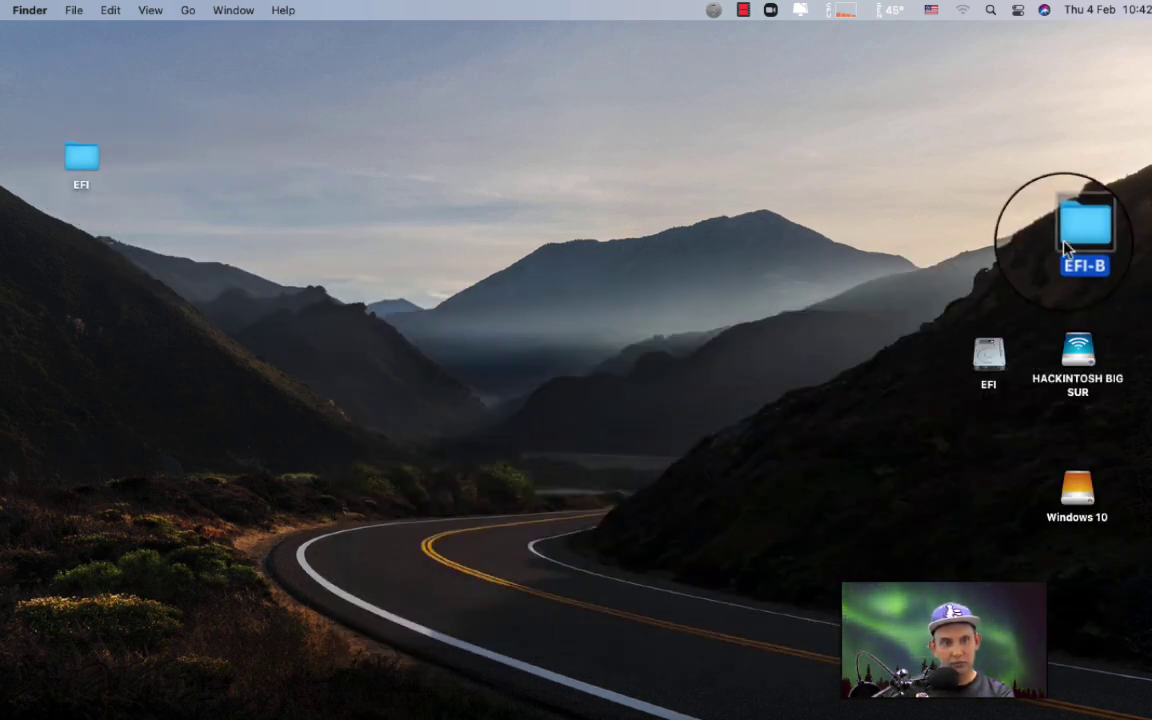
# - Move EFI-B further inward on the desktop, open it, check its BOOT folder and return to the EFI-B level
pyautogui.moveTo(1076, 226); pyautogui.dragTo(877, 230)
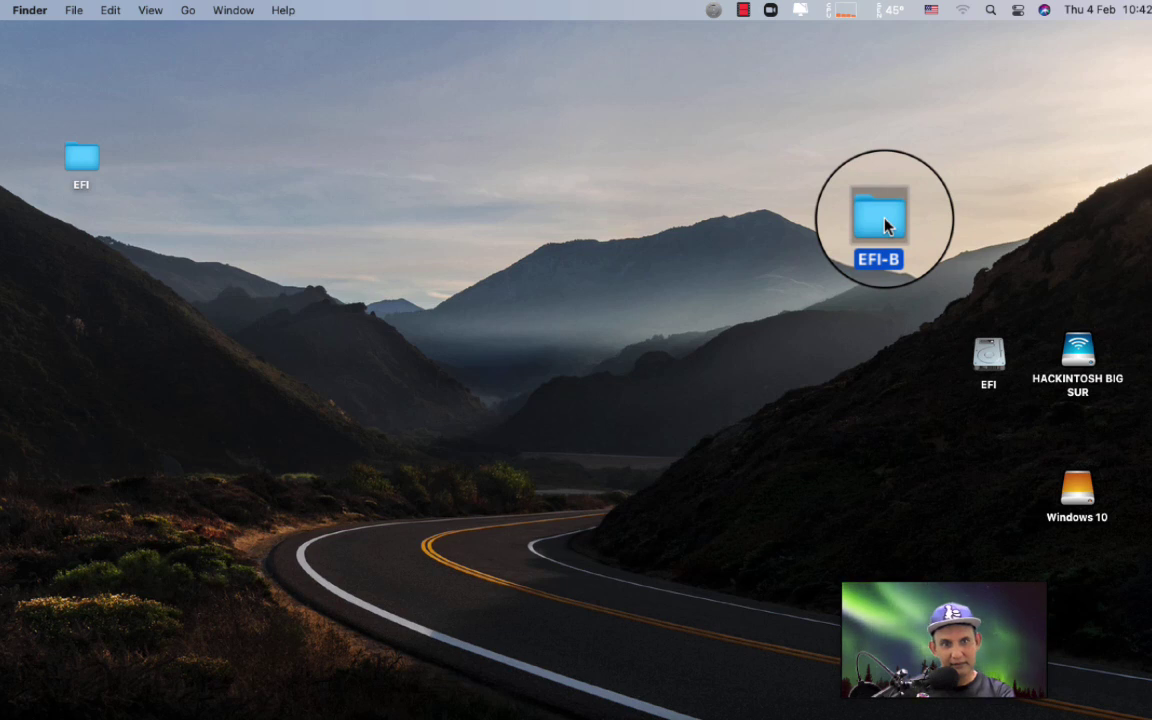
pyautogui.doubleClick(884, 226)
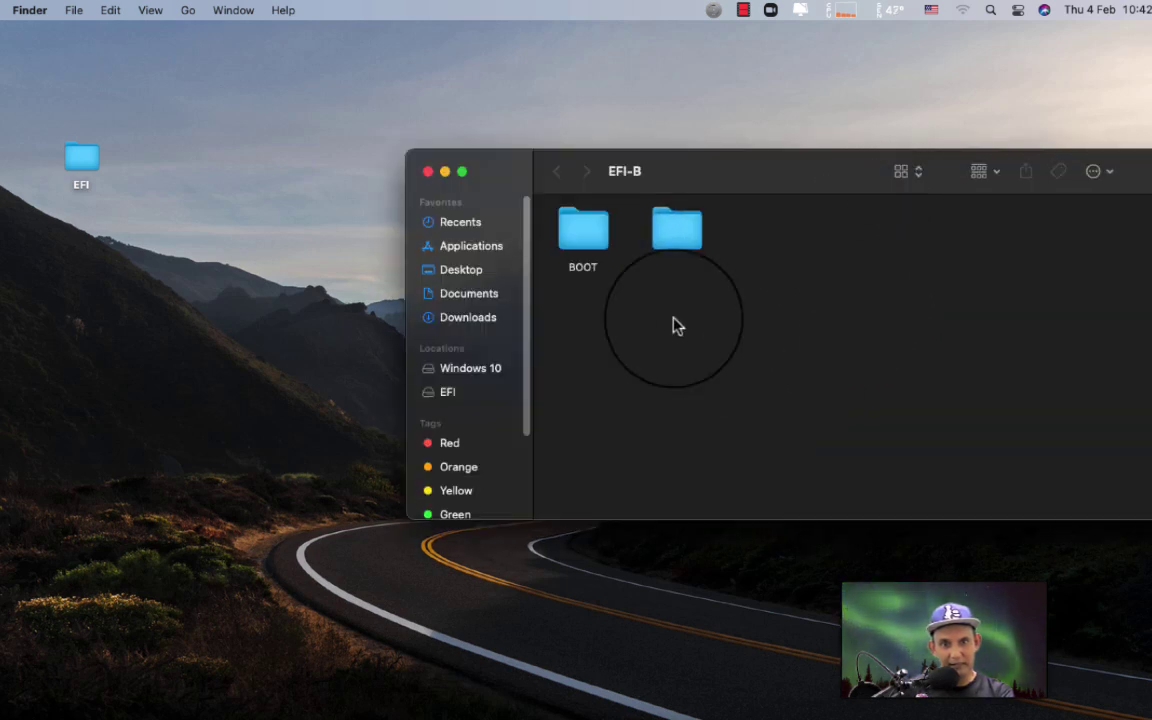
pyautogui.click(584, 247)
pyautogui.doubleClick(584, 247)
pyautogui.moveTo(676, 270); pyautogui.dragTo(588, 257)
pyautogui.click(556, 176)
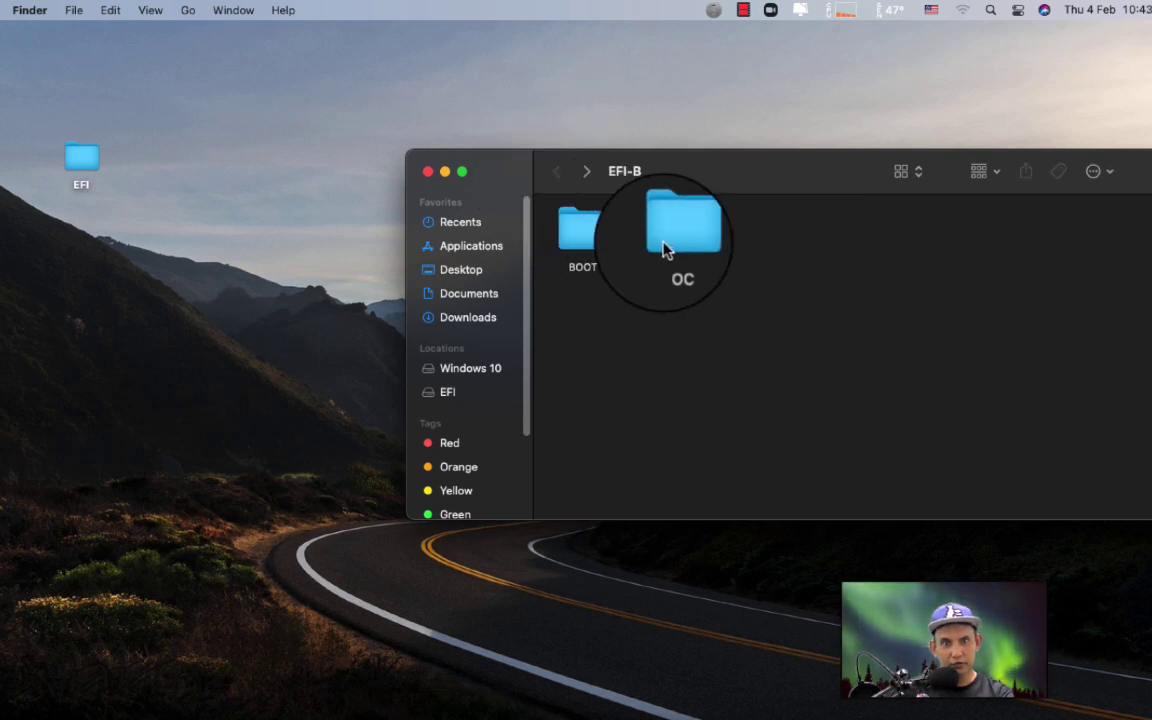
# - Review EFI-B's OC folder, including its Resources and ACPI subfolders, and close the window
pyautogui.click(665, 250)
pyautogui.doubleClick(665, 250)
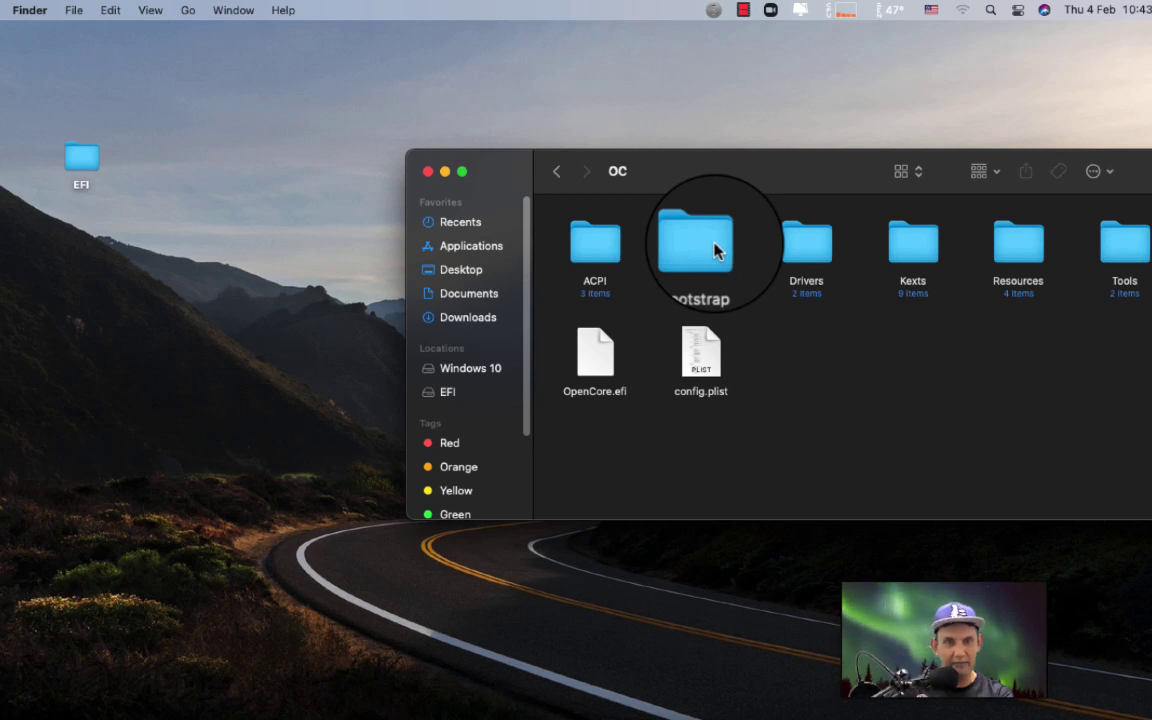
pyautogui.doubleClick(1018, 244)
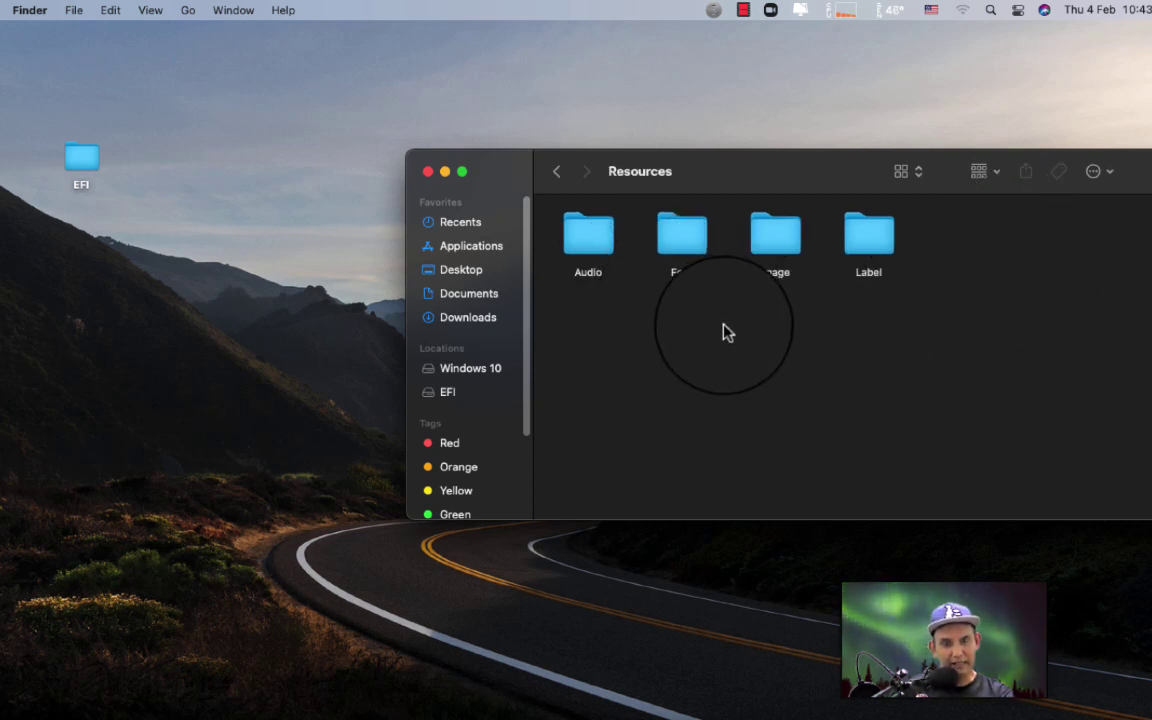
pyautogui.click(557, 175)
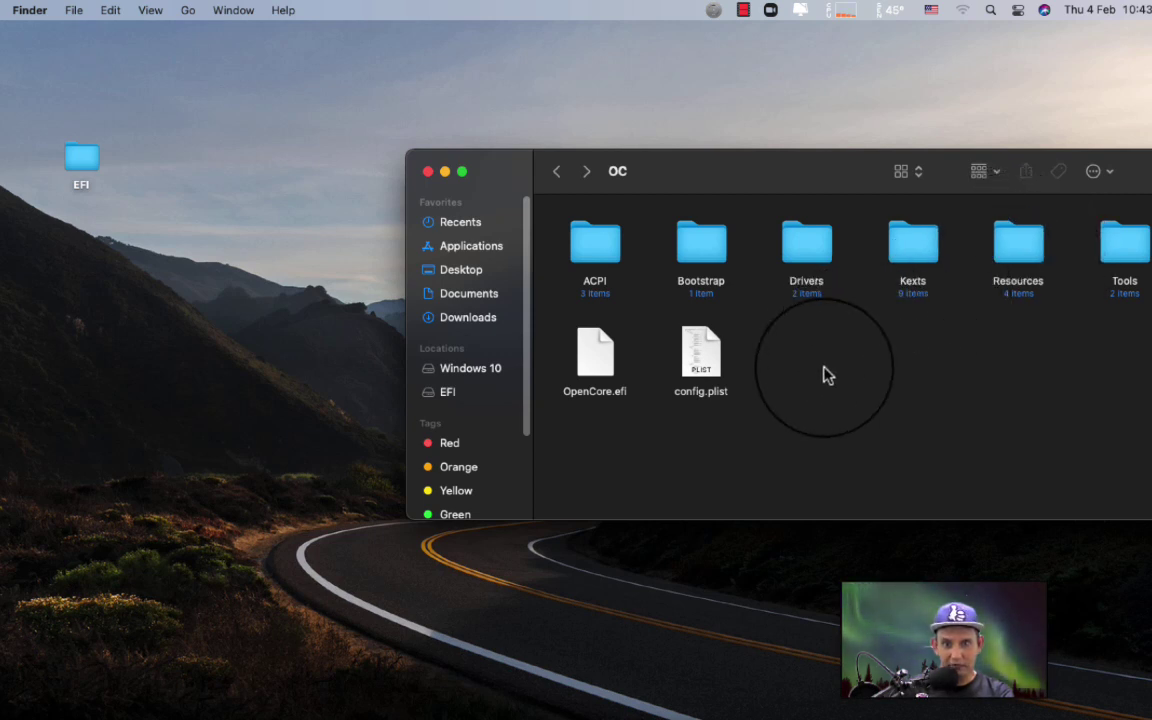
pyautogui.click(600, 255)
pyautogui.doubleClick(600, 255)
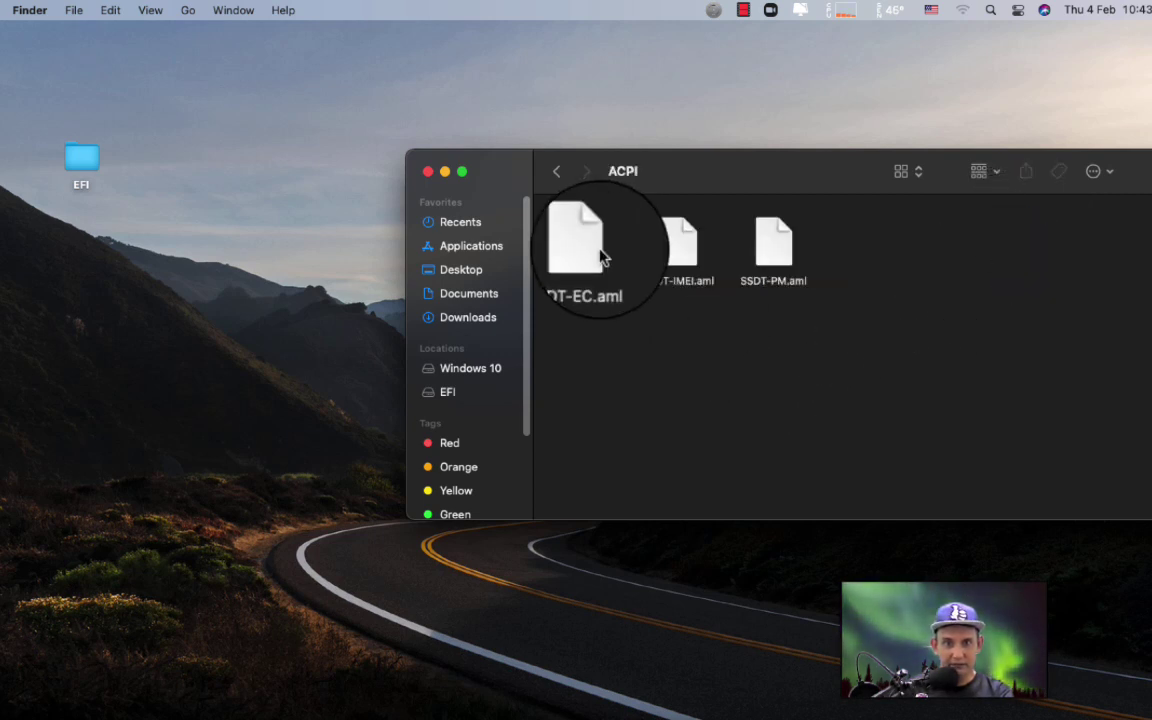
pyautogui.click(557, 171)
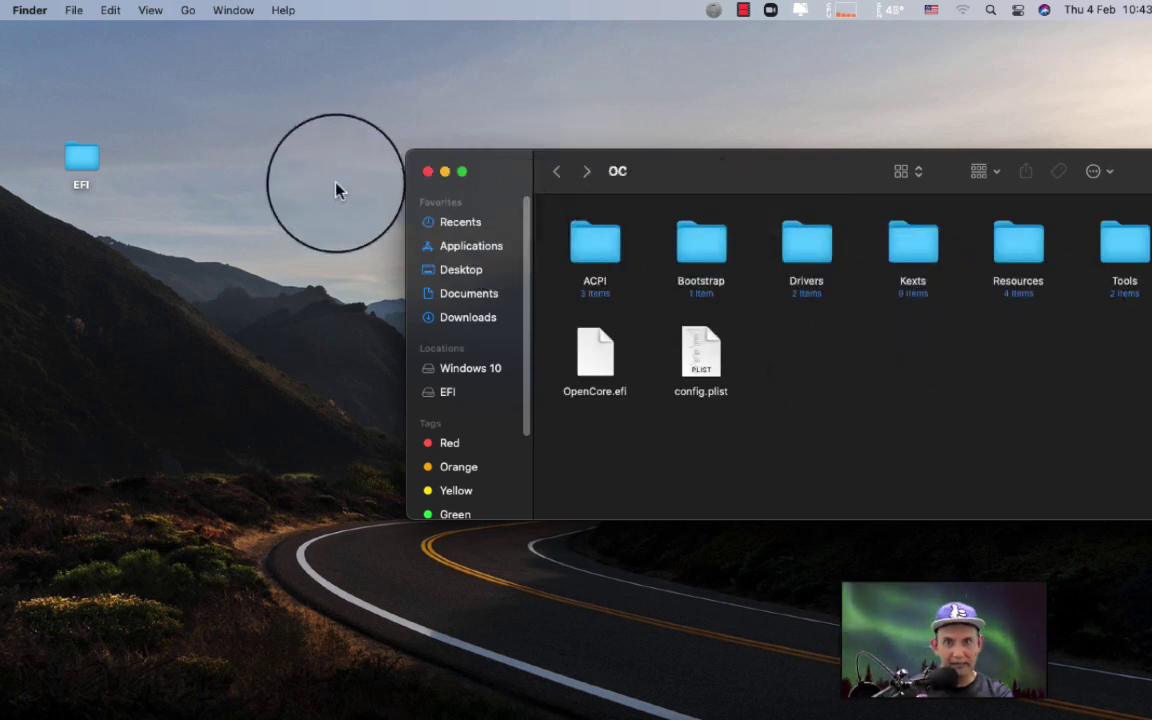
pyautogui.click(428, 172)
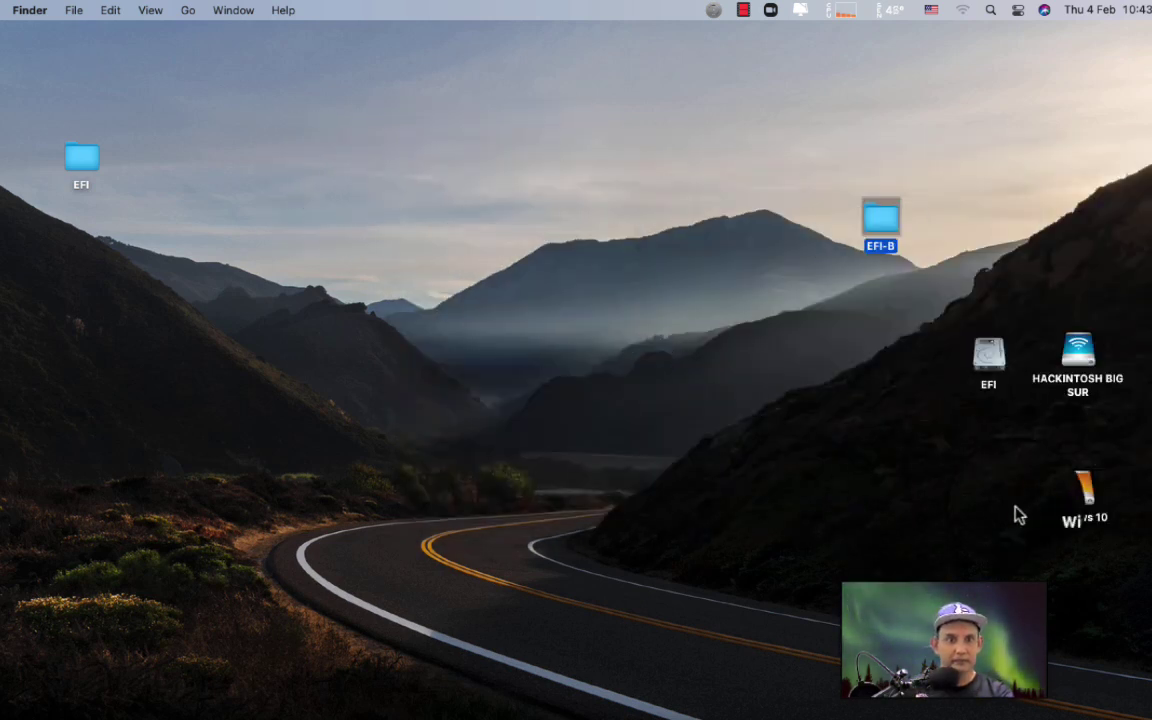
# - Open the mounted EFI partition, move its window clear of the desktop folders and rename the EFI-B folder as EFI
pyautogui.doubleClick(983, 366)
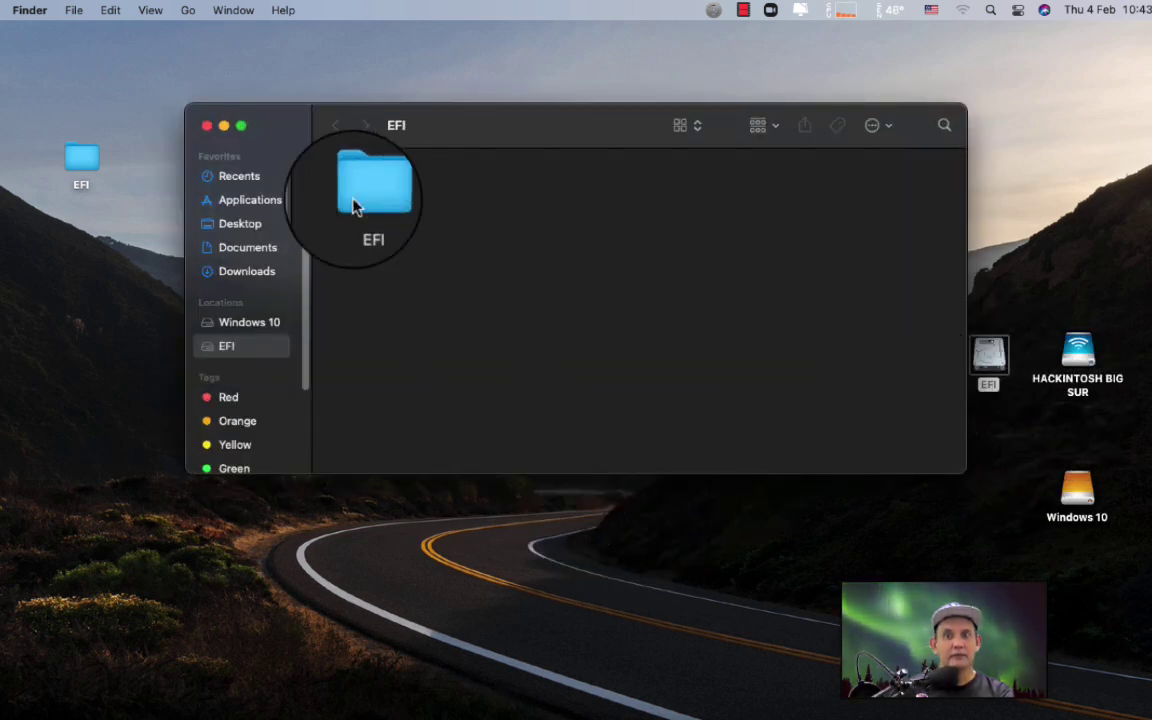
pyautogui.moveTo(617, 134); pyautogui.dragTo(455, 340)
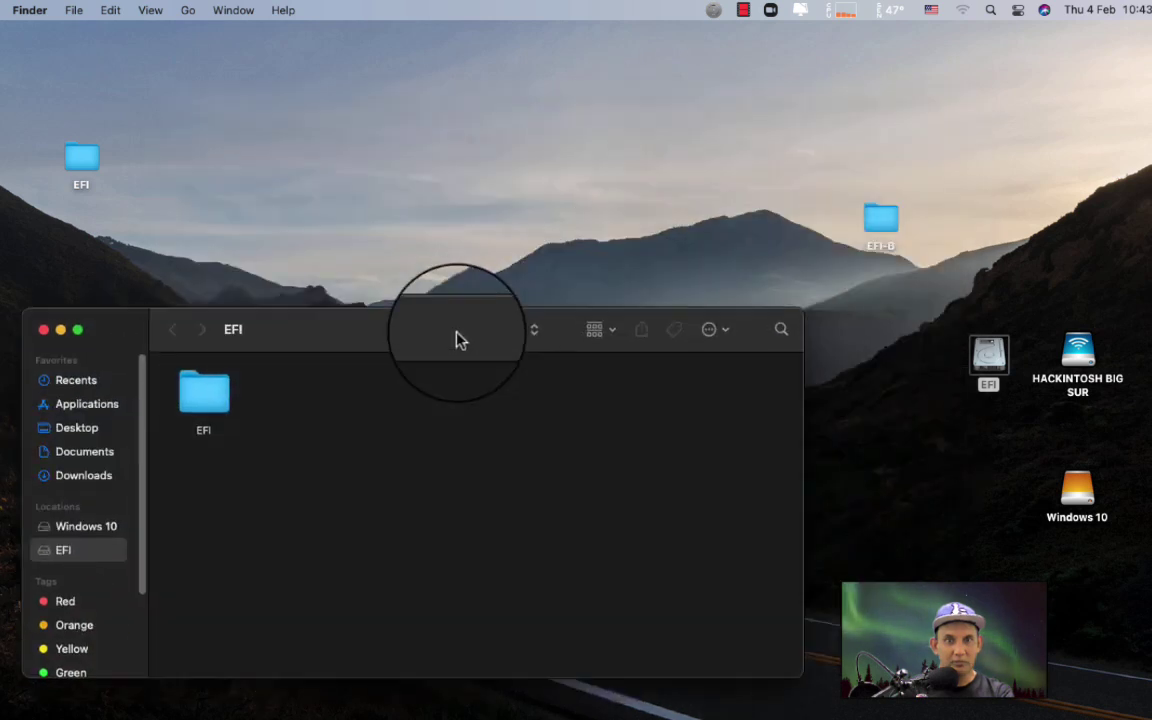
pyautogui.click(883, 233)
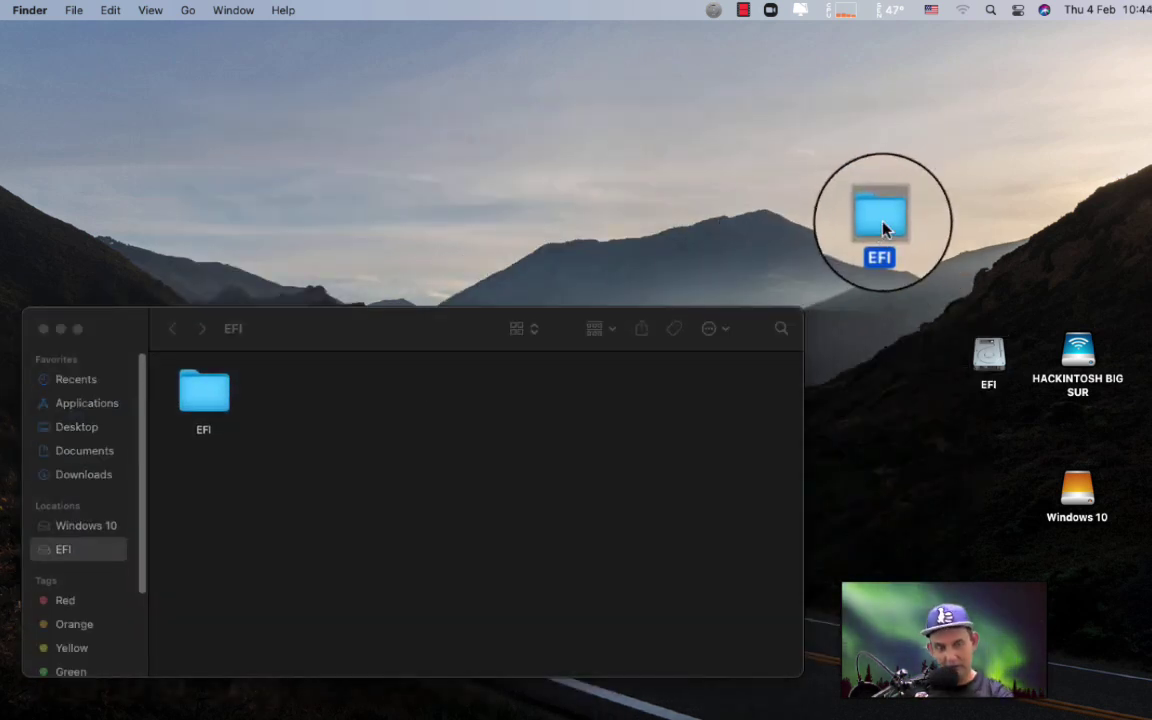
# - Try to copy the desktop EFI folder onto the EFI partition, stop the copy and close the partition's window
pyautogui.moveTo(883, 229)
pyautogui.mouseDown()
pyautogui.moveTo(848, 257)
pyautogui.moveTo(257, 527)
pyautogui.moveTo(335, 430)
pyautogui.mouseUp()
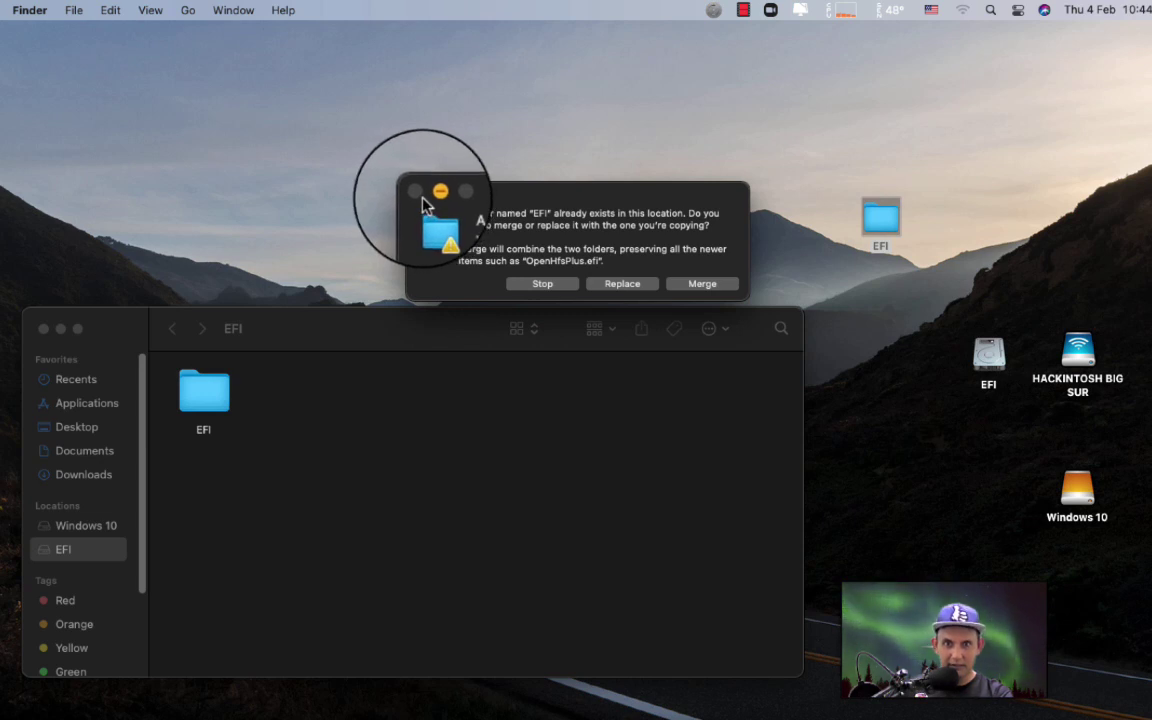
pyautogui.click(530, 284)
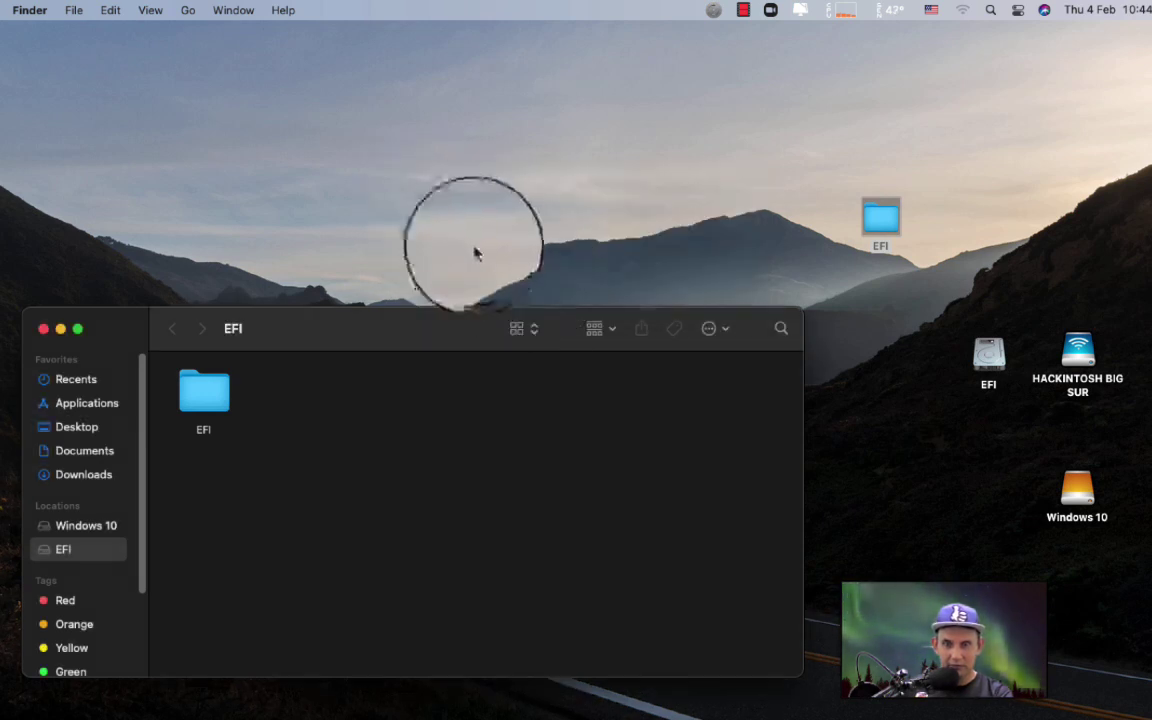
pyautogui.click(43, 328)
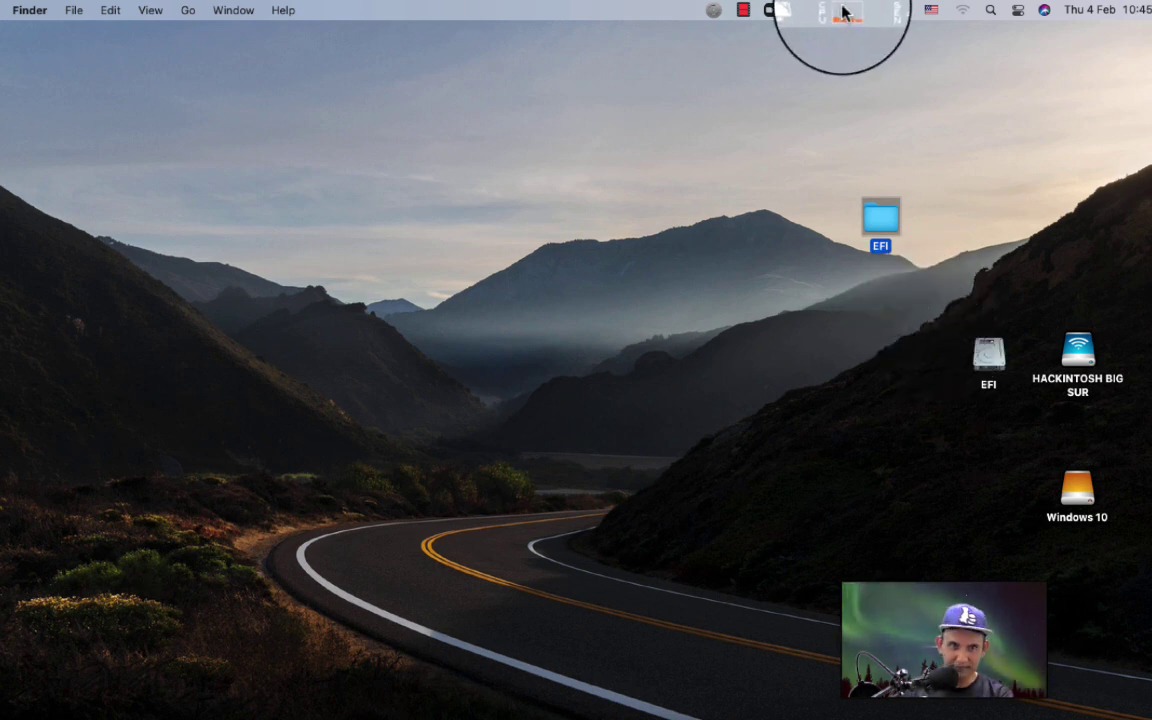
pyautogui.click(745, 12)
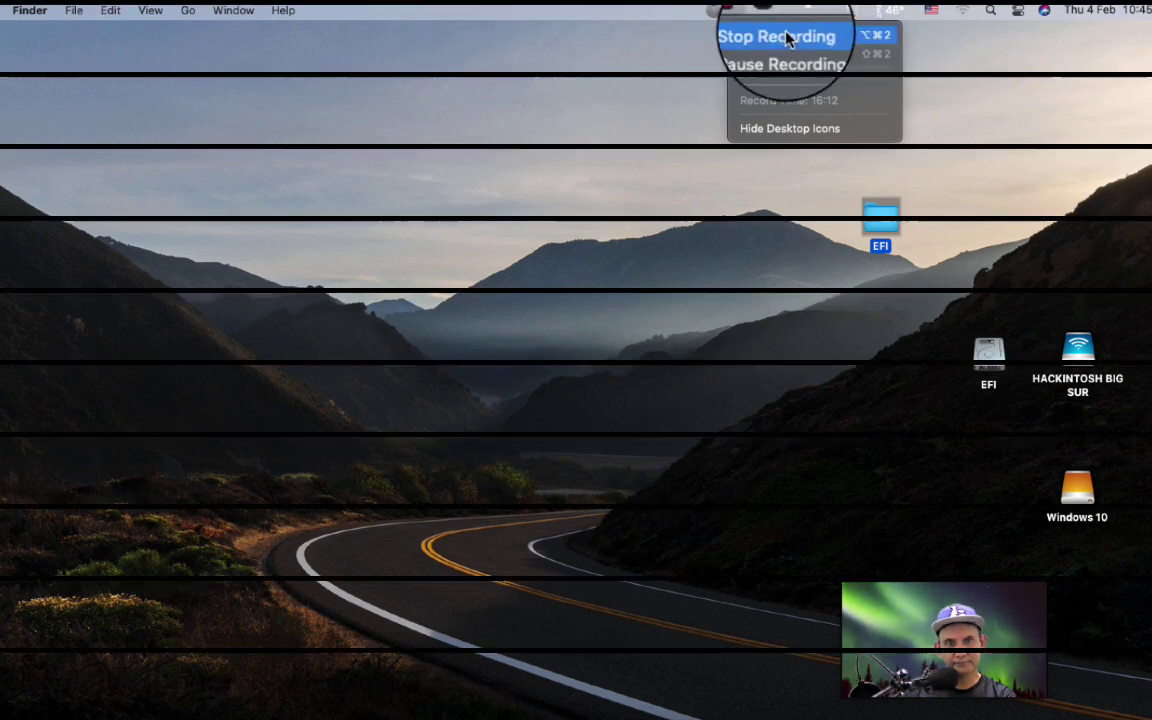